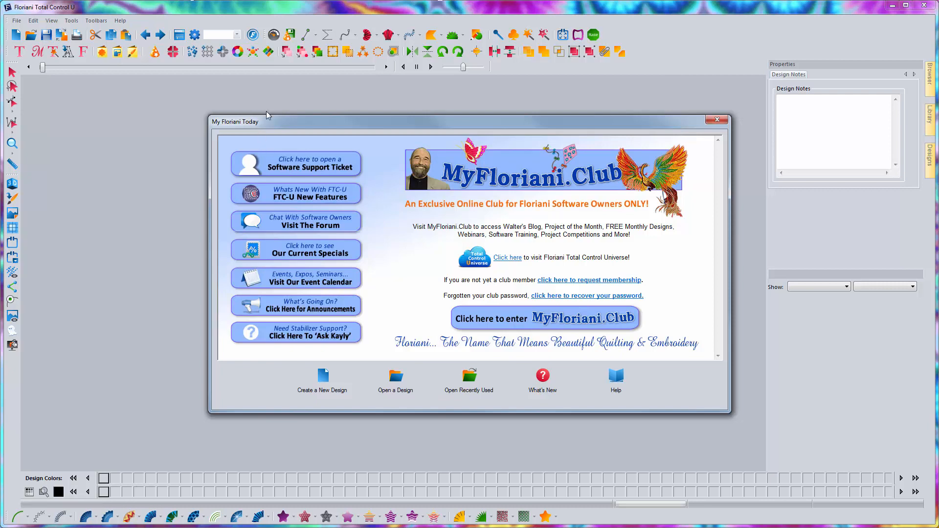
Create a new design and open the custom shapes library.
click(326, 387)
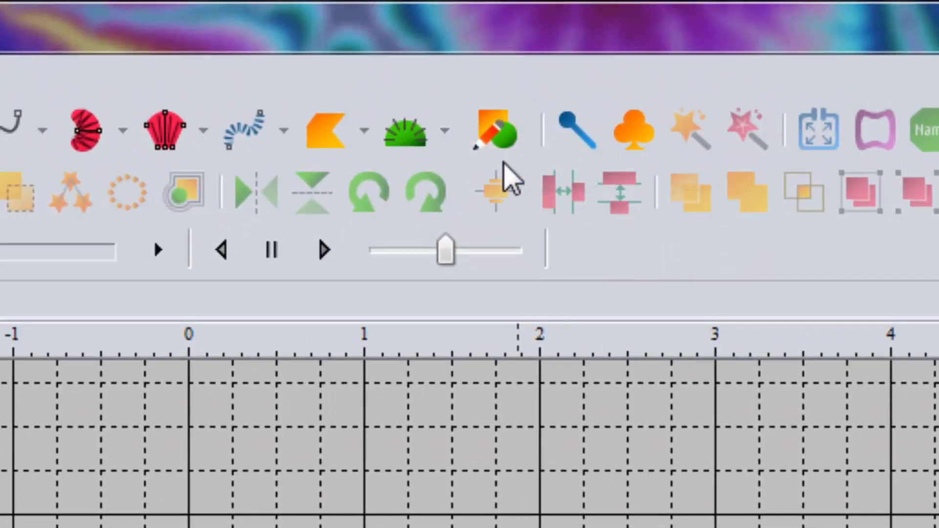
click(501, 134)
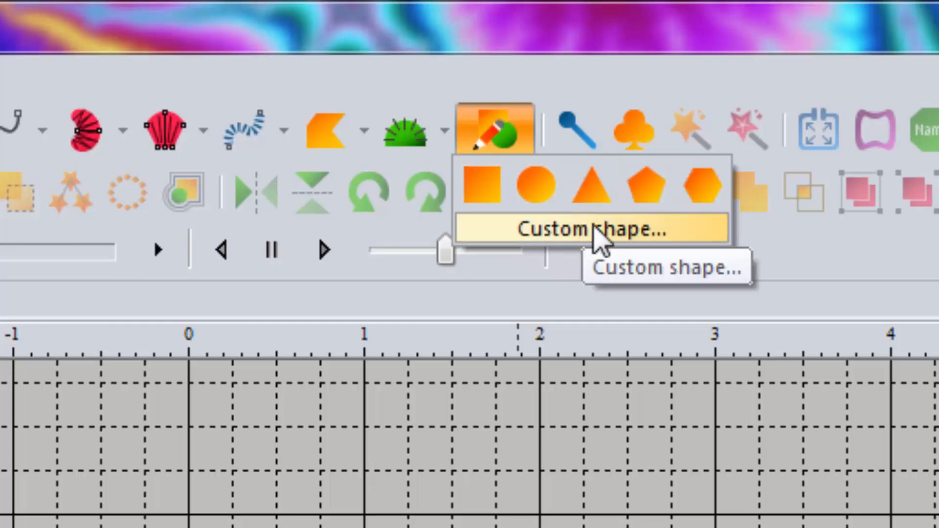
click(576, 239)
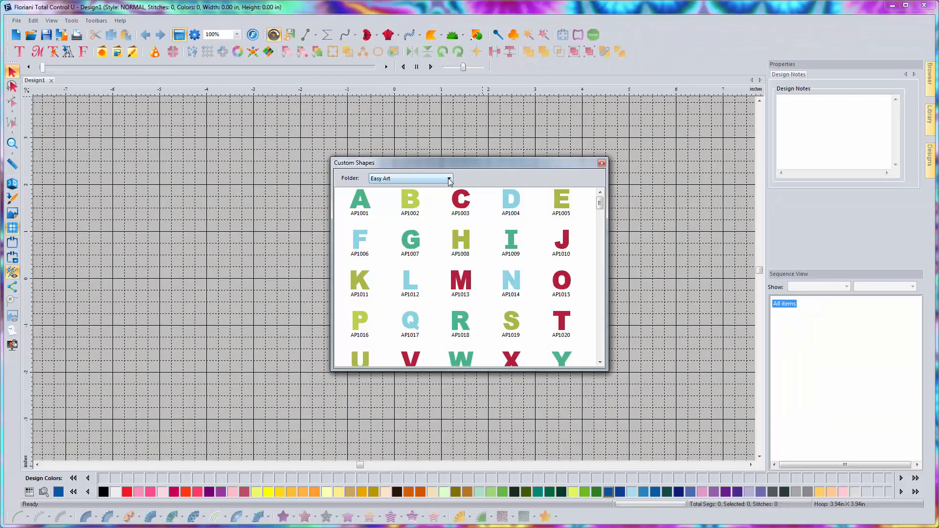
Look through the artwork offered in the Custom Shapes and Easy Art folders of the shape library.
click(449, 179)
click(434, 185)
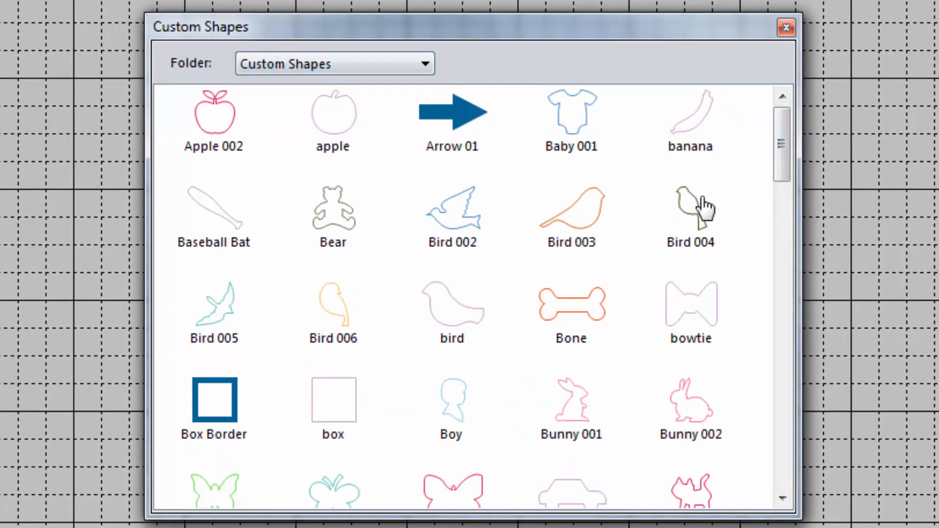
mouse_move(788, 134)
mouse_down()
mouse_move(787, 327)
mouse_move(805, 418)
mouse_move(798, 333)
mouse_move(821, 460)
mouse_move(791, 298)
mouse_move(777, 122)
mouse_up()
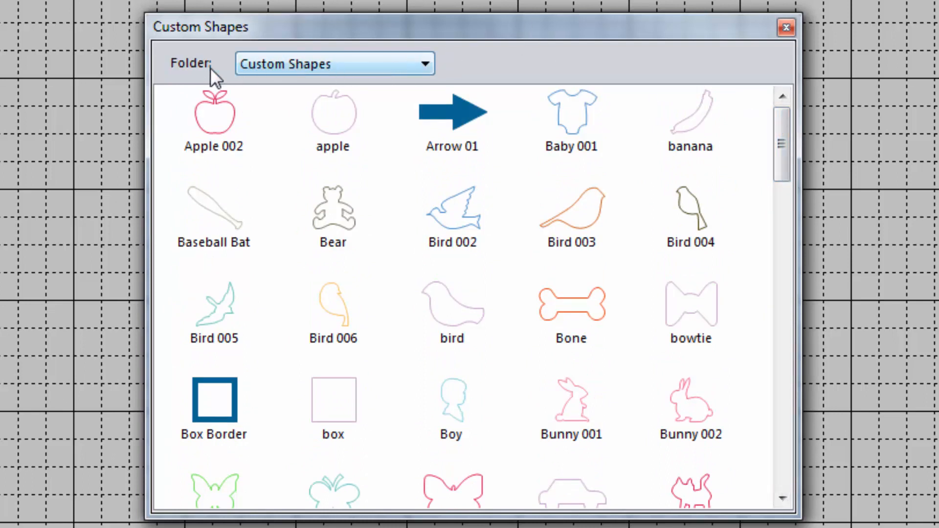
click(371, 63)
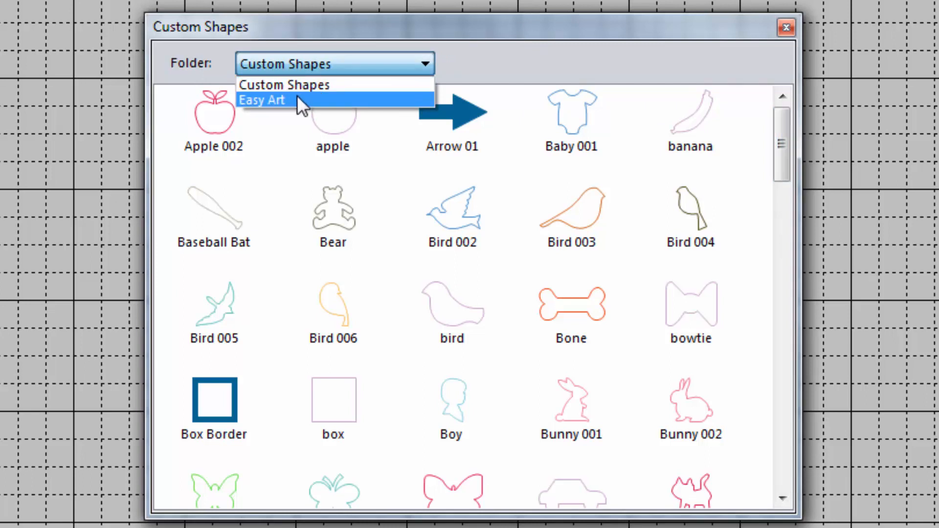
click(272, 101)
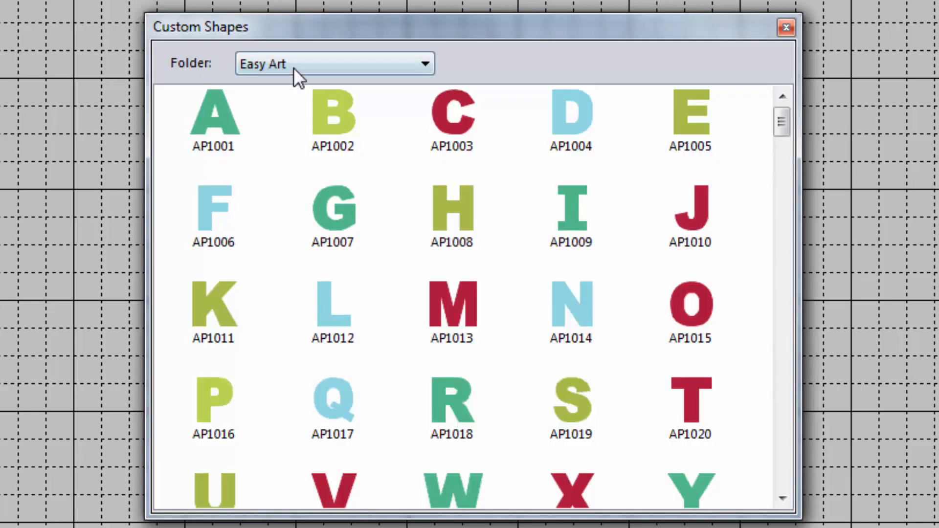
drag(781, 120, 538, 67)
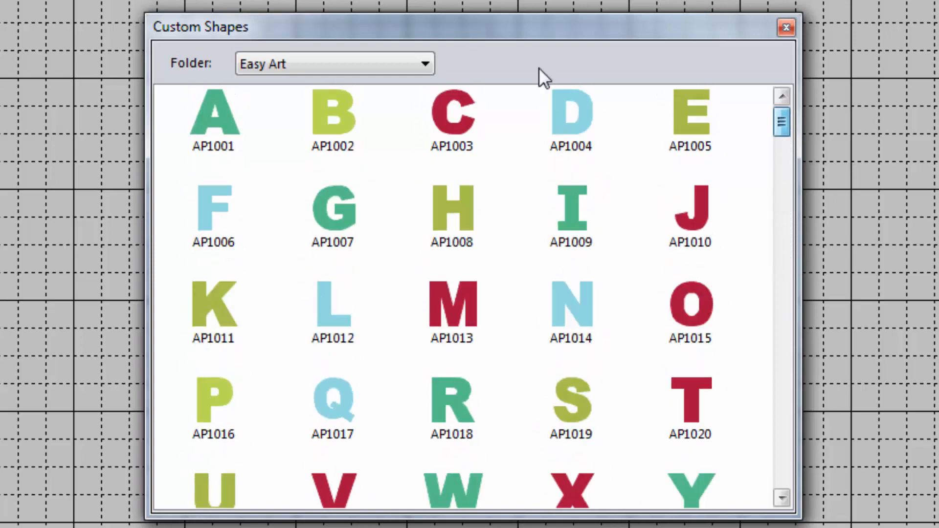
click(425, 63)
click(399, 85)
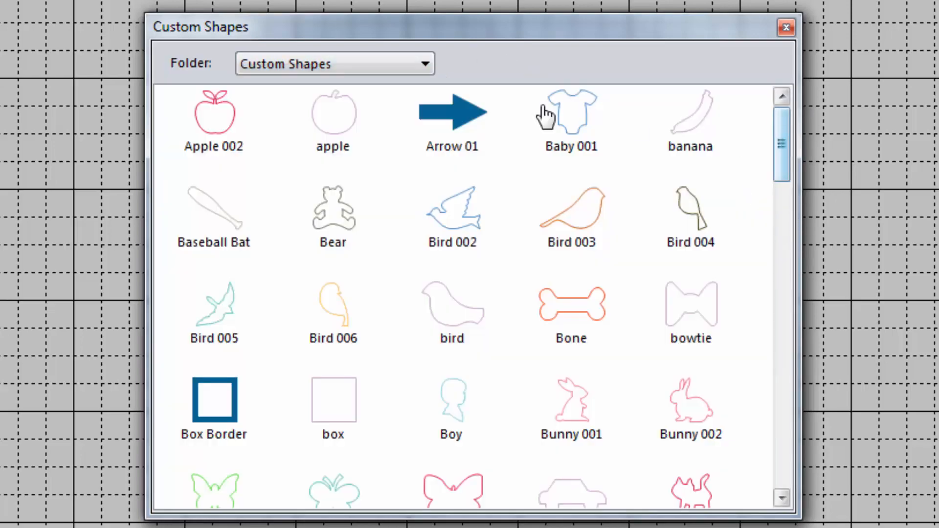
Insert the flower 006 shape from the Custom Shapes folder into the design.
drag(784, 130, 782, 385)
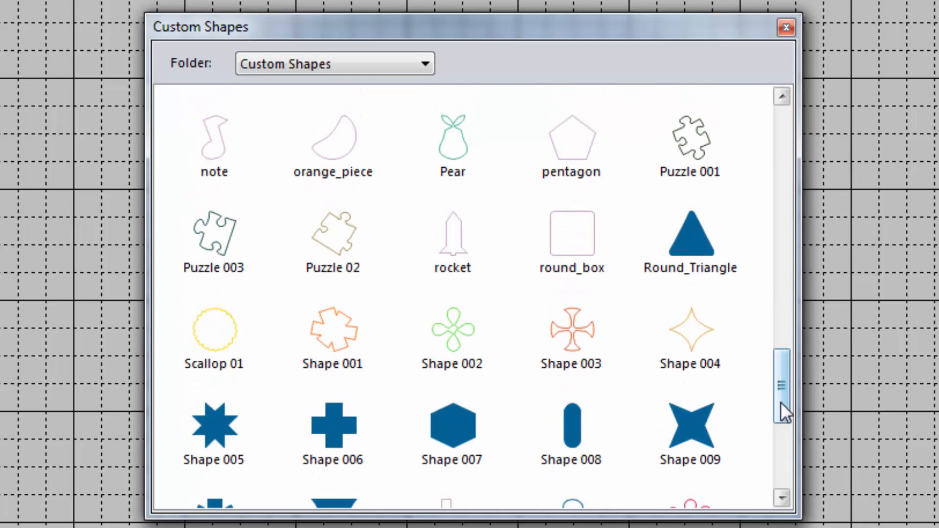
drag(781, 402, 779, 268)
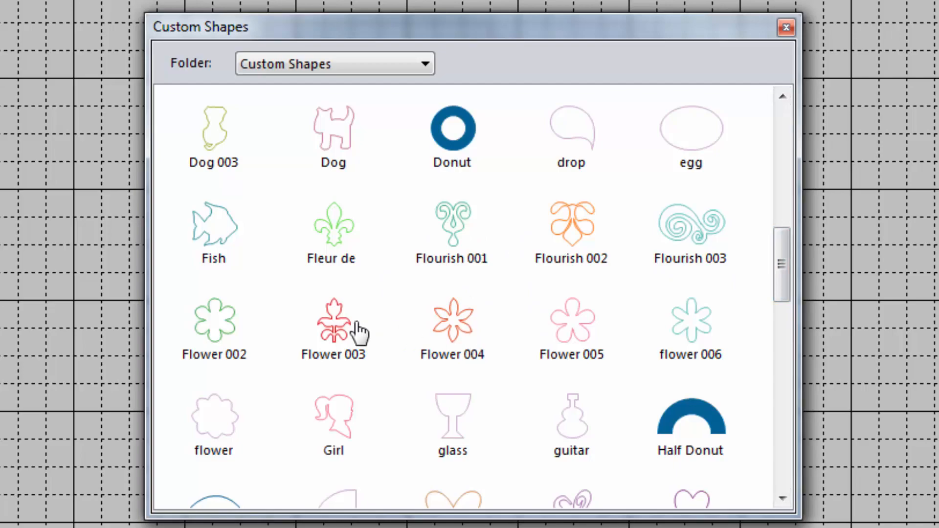
double_click(700, 333)
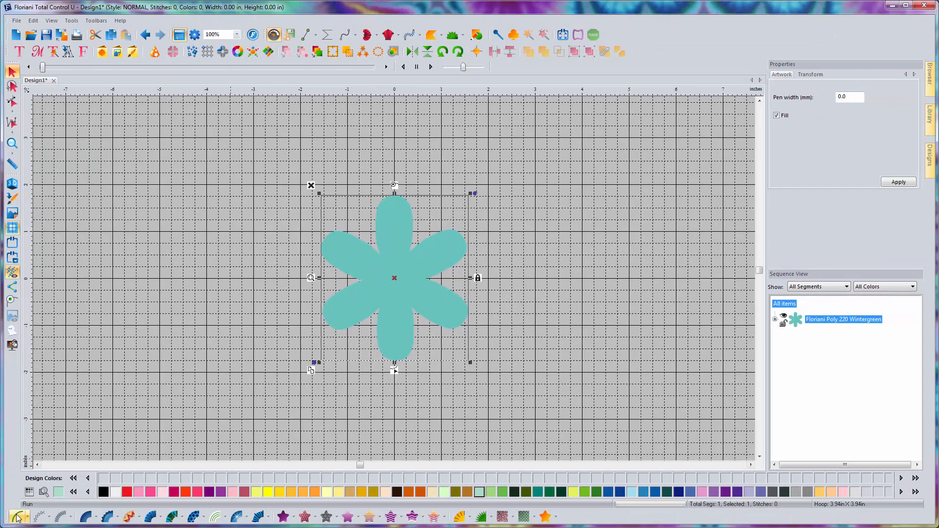
Convert the flower to a run stitch, and with 3D view turned on convert it to a Standard Fill.
click(17, 517)
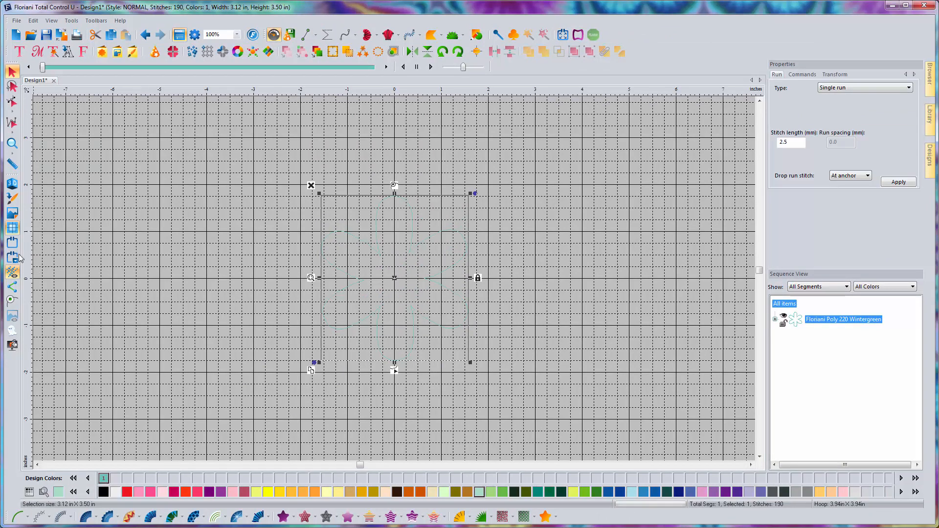
click(13, 183)
click(283, 517)
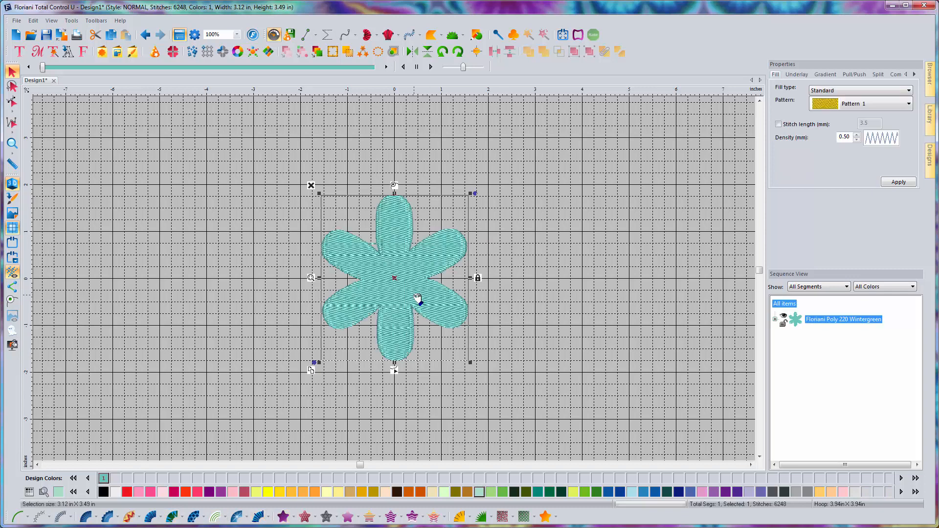
Delete the flower and reopen the custom shapes library at the Easy Art folder.
key(Delete)
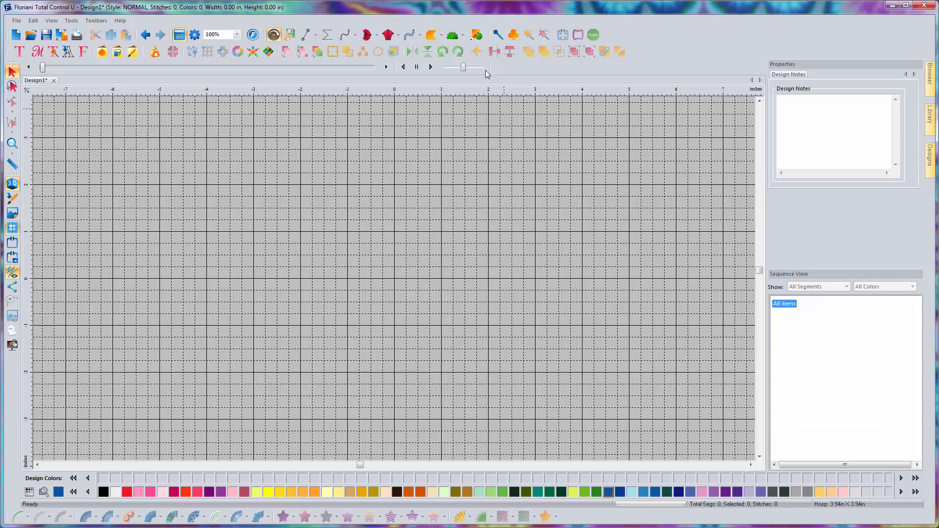
click(476, 34)
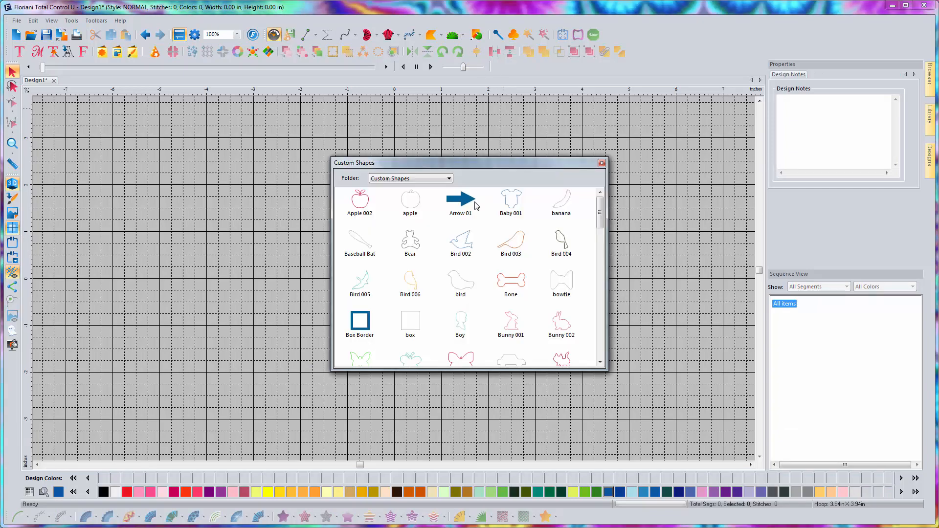
click(437, 179)
click(410, 193)
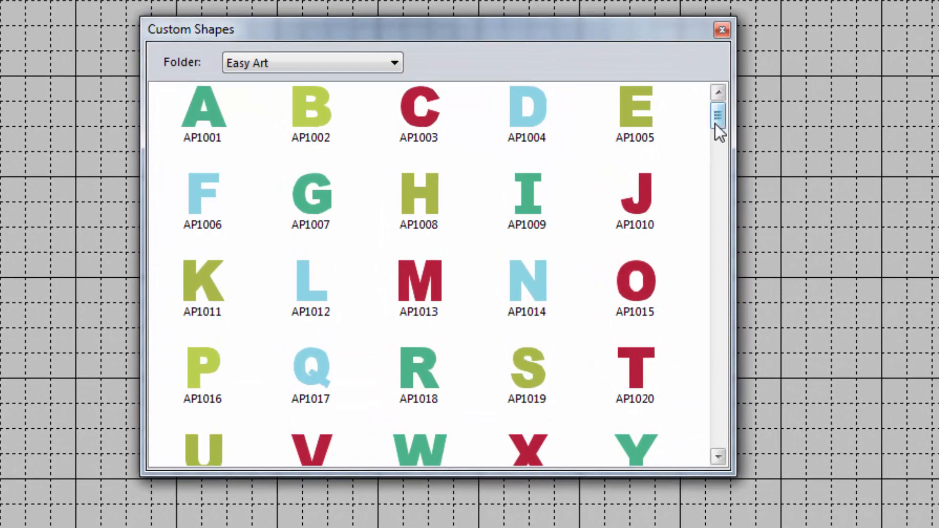
Insert the BY007 sword artwork from the Easy Art folder.
mouse_move(714, 124)
mouse_down()
mouse_move(715, 187)
mouse_move(714, 111)
mouse_up()
drag(718, 116, 716, 158)
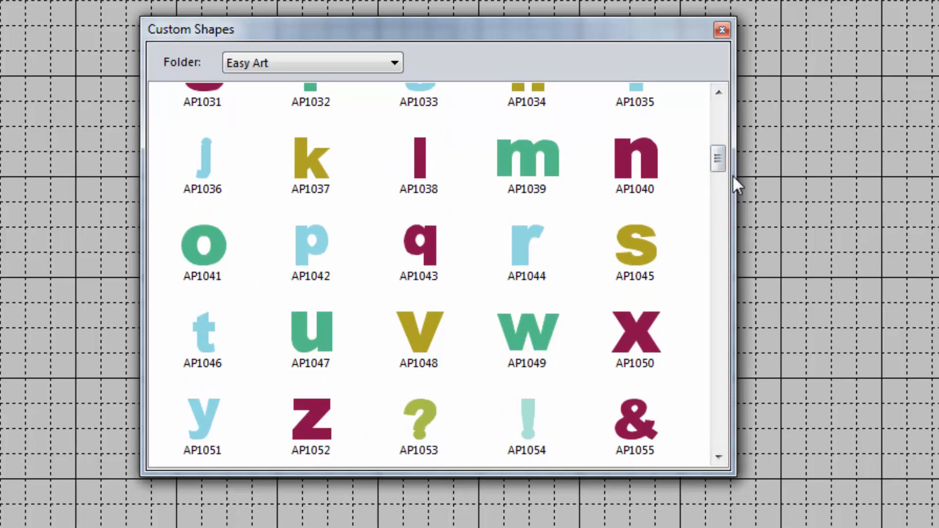
drag(720, 162, 725, 189)
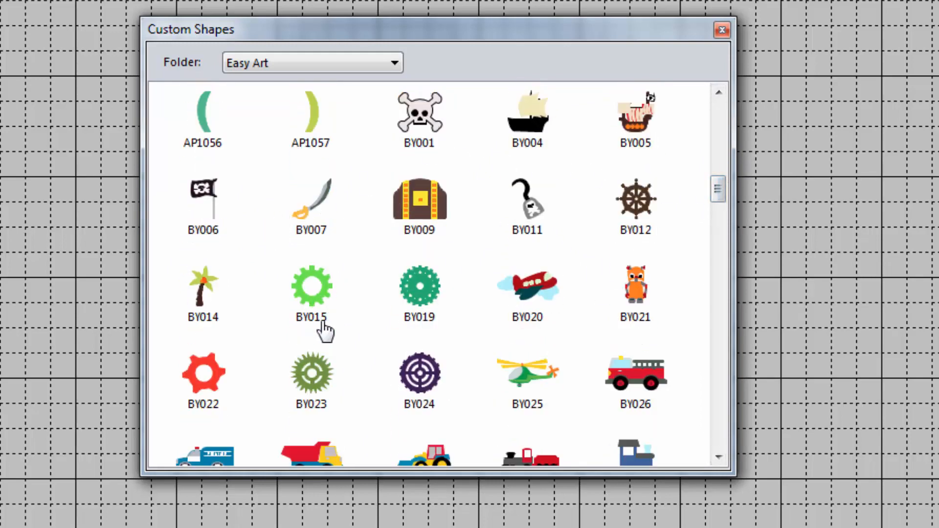
double_click(312, 205)
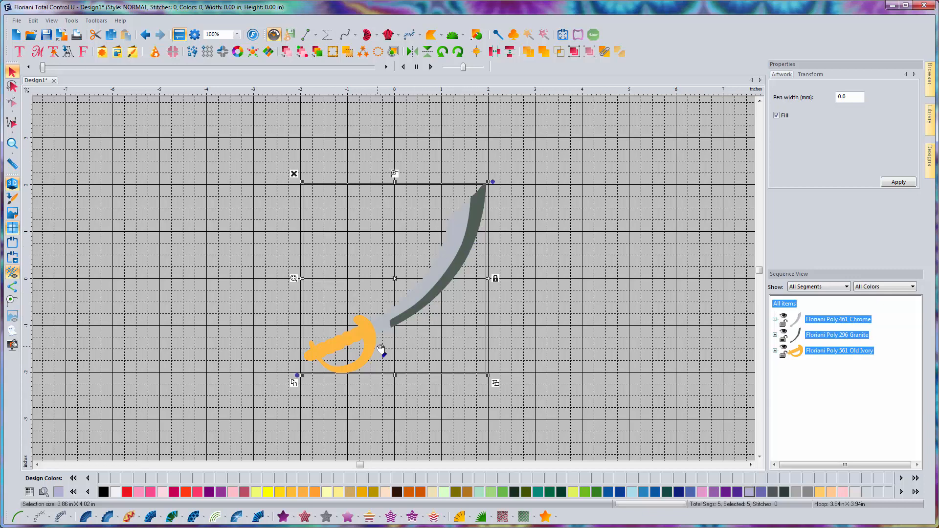
Select only the sword's Chrome blade segment and convert it to a Standard Fill.
click(542, 251)
click(444, 272)
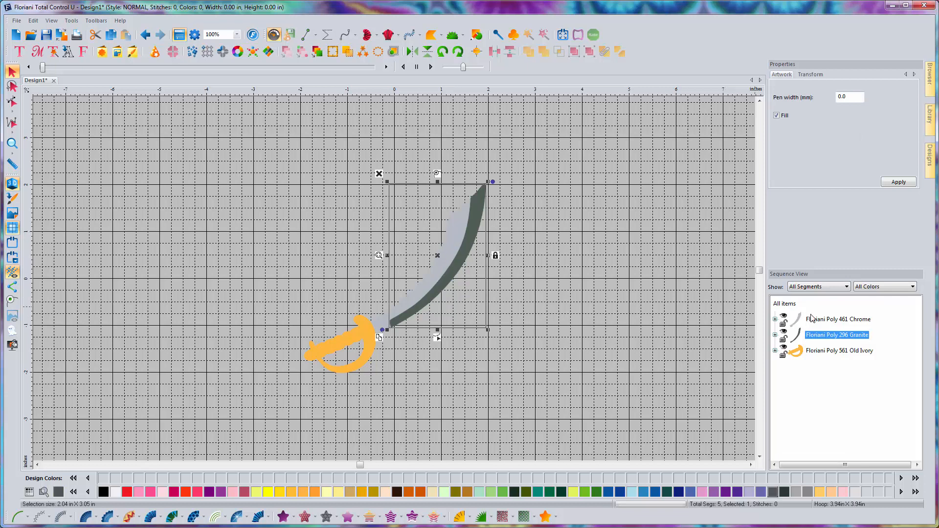
click(831, 319)
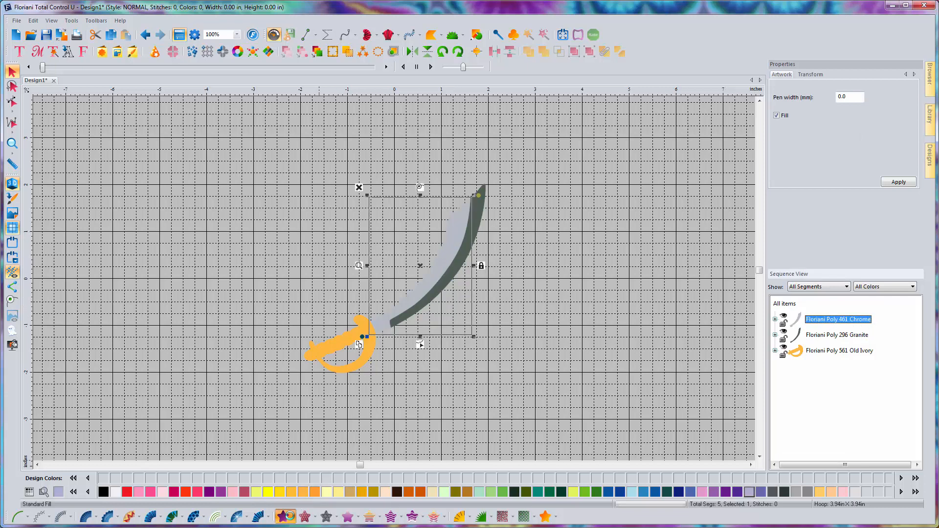
click(284, 516)
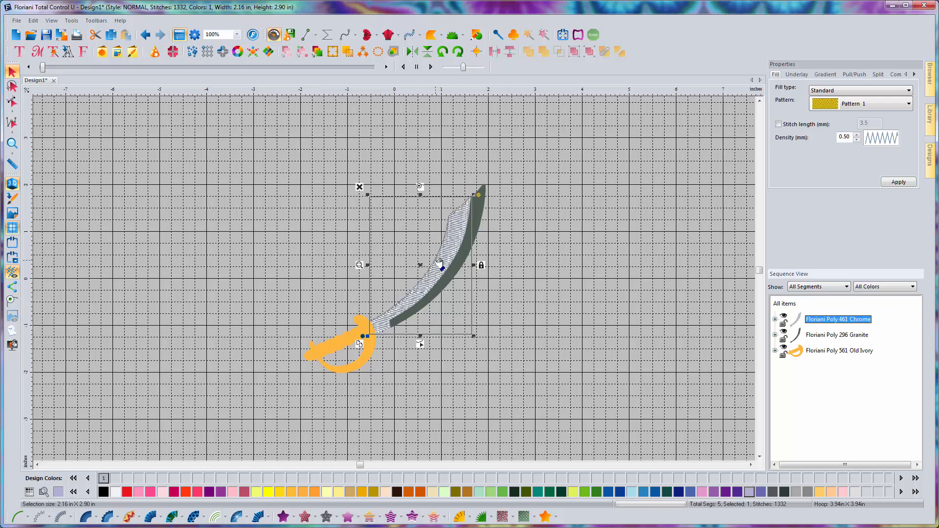
Convert the sword's dark Granite blade edge to satin stitches.
click(518, 222)
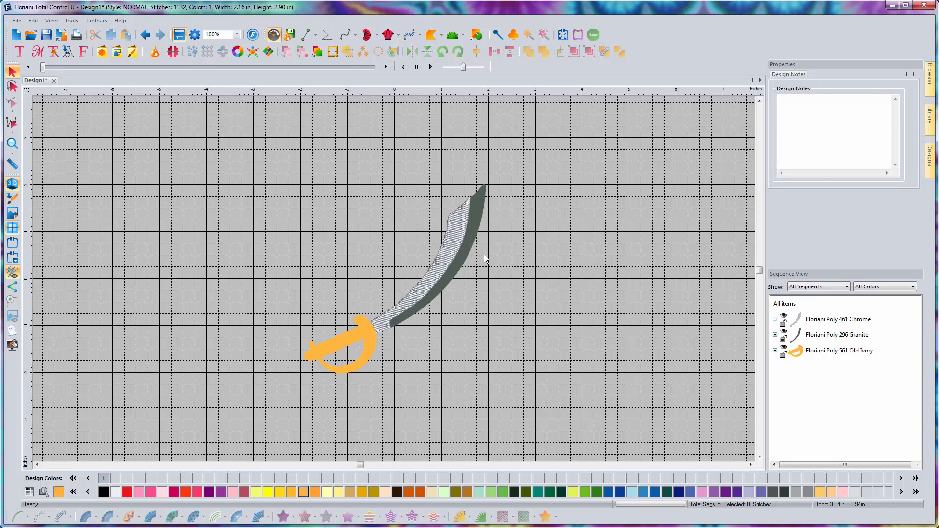
click(472, 243)
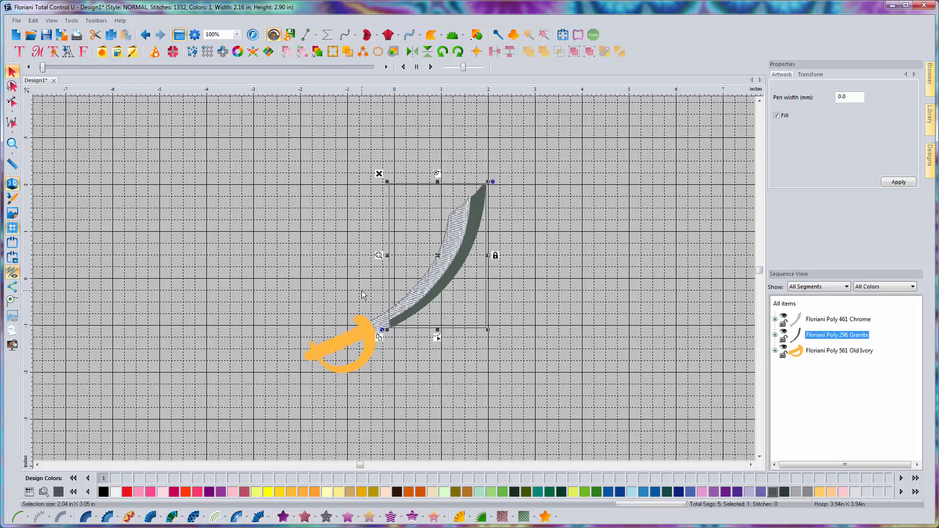
click(260, 516)
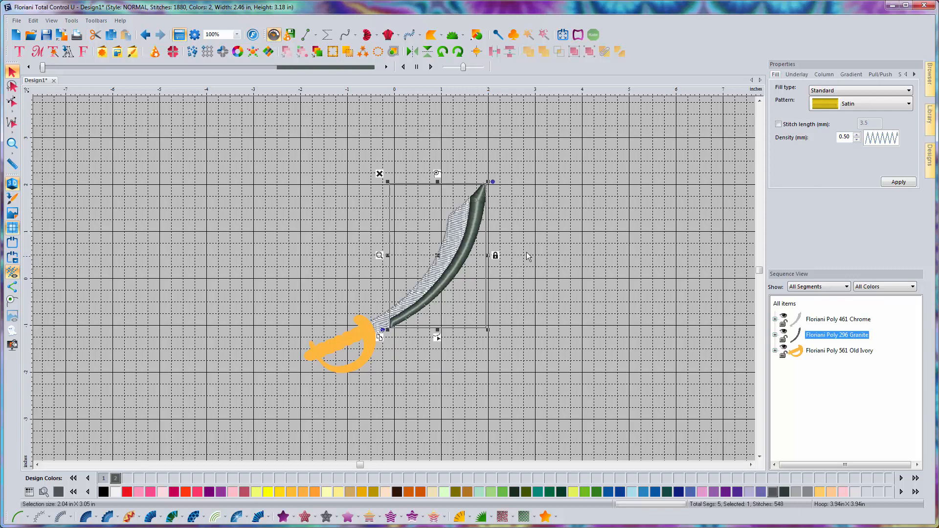
Convert the curved Old Ivory hand guard of the sword to a Standard Fill.
click(358, 336)
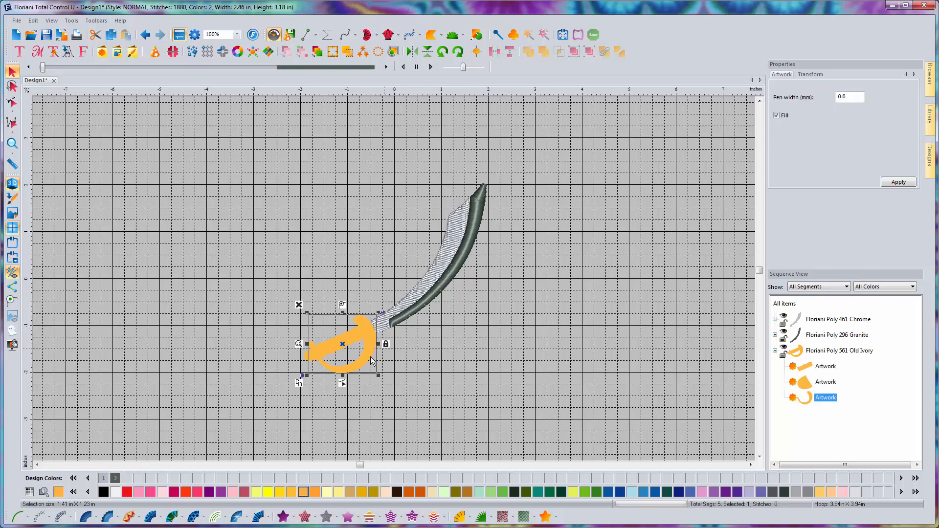
click(282, 516)
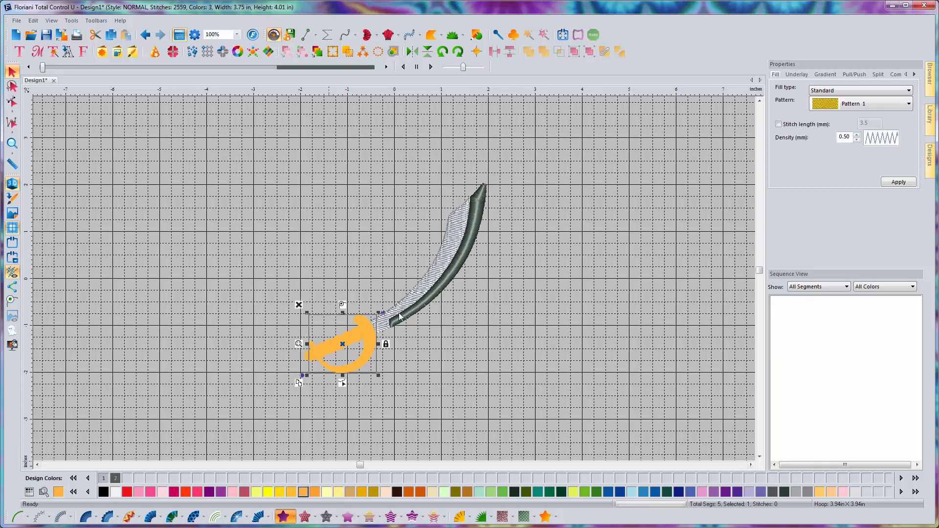
click(453, 363)
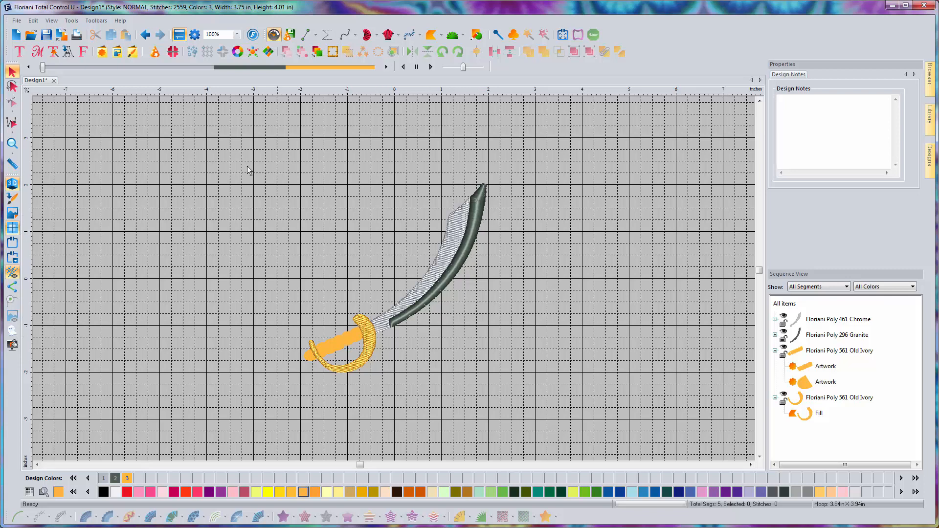
Select all segments of the sword together and delete them from the design.
drag(211, 155, 657, 419)
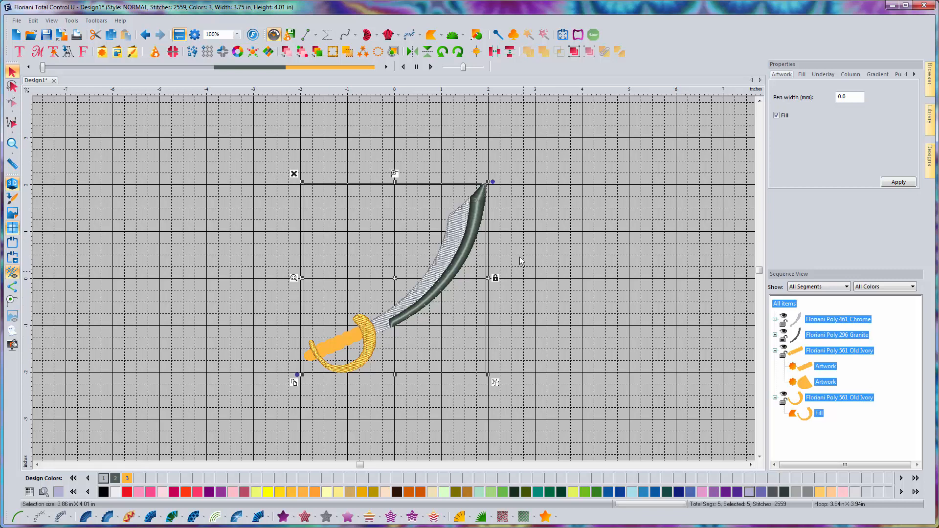
click(616, 284)
click(784, 304)
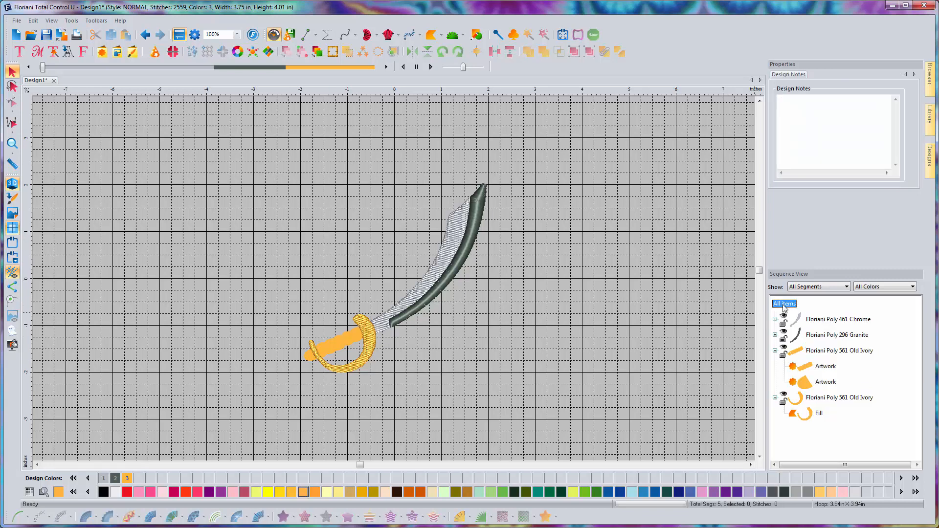
click(638, 307)
key(ctrl+a)
click(631, 319)
drag(216, 153, 592, 415)
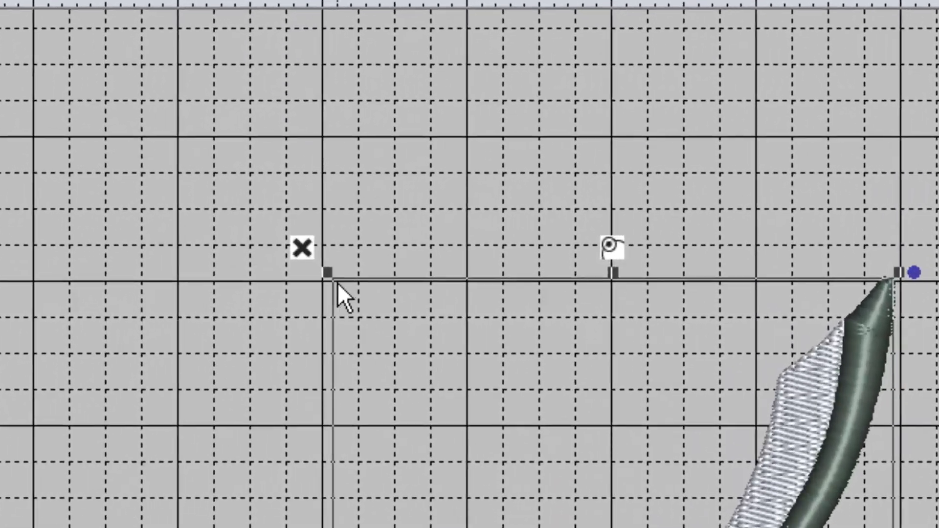
click(306, 245)
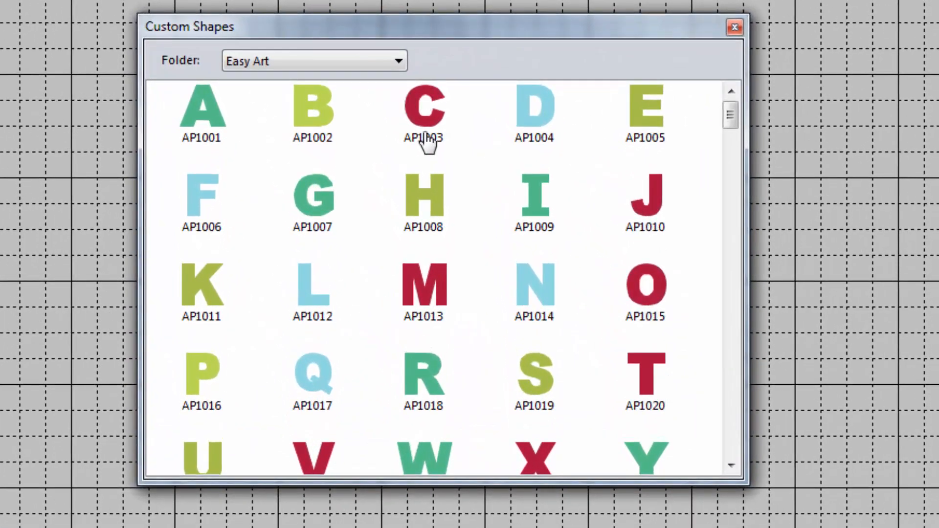
Insert the SS001 pumpkin artwork from the Easy Art folder.
drag(732, 111, 618, 388)
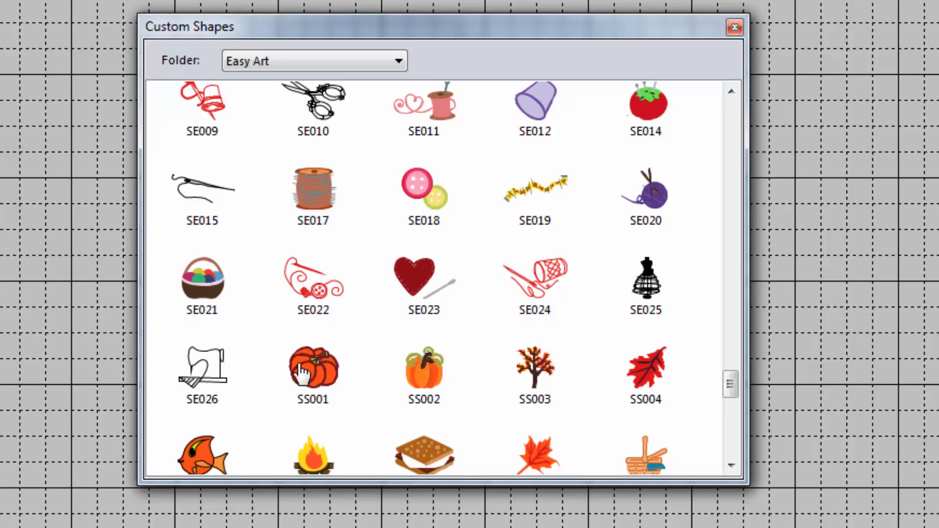
double_click(324, 383)
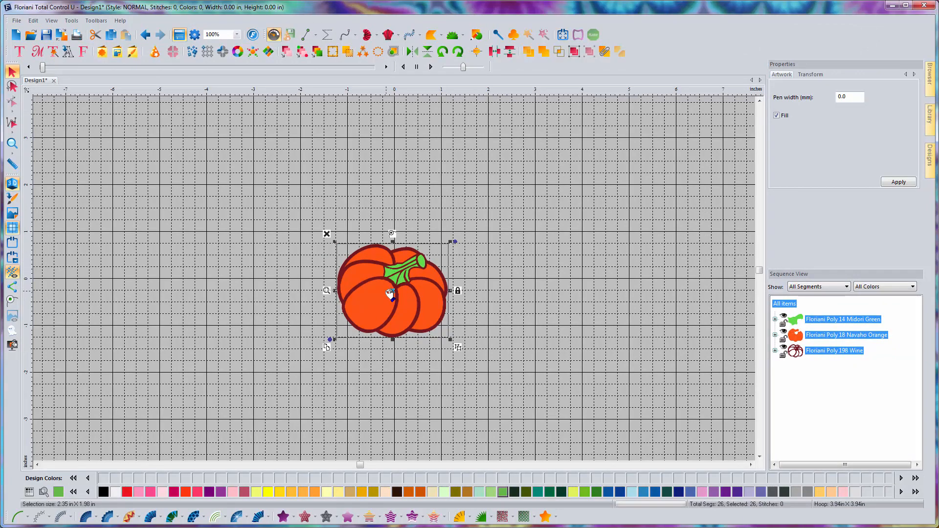
Zoom in on the pumpkin and examine each Midori Green artwork segment of the stem individually.
scroll(389, 293, up, 2)
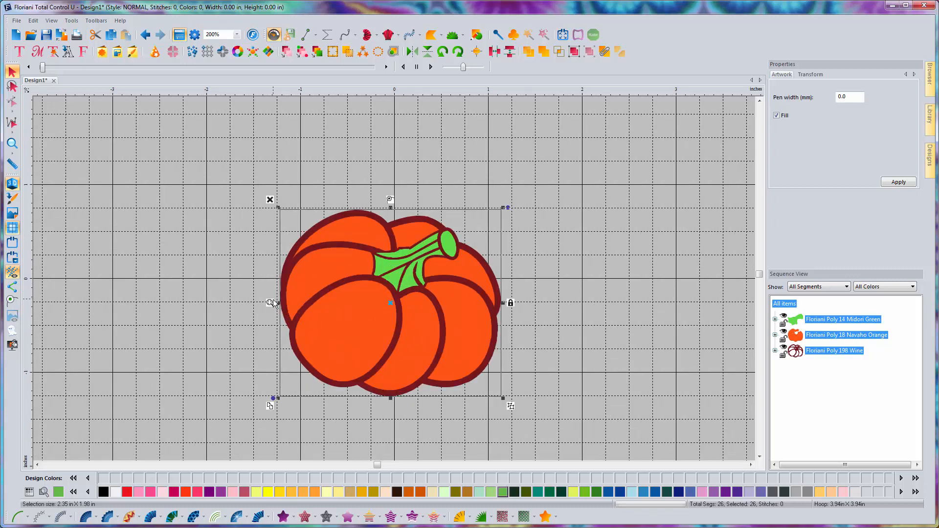
click(270, 303)
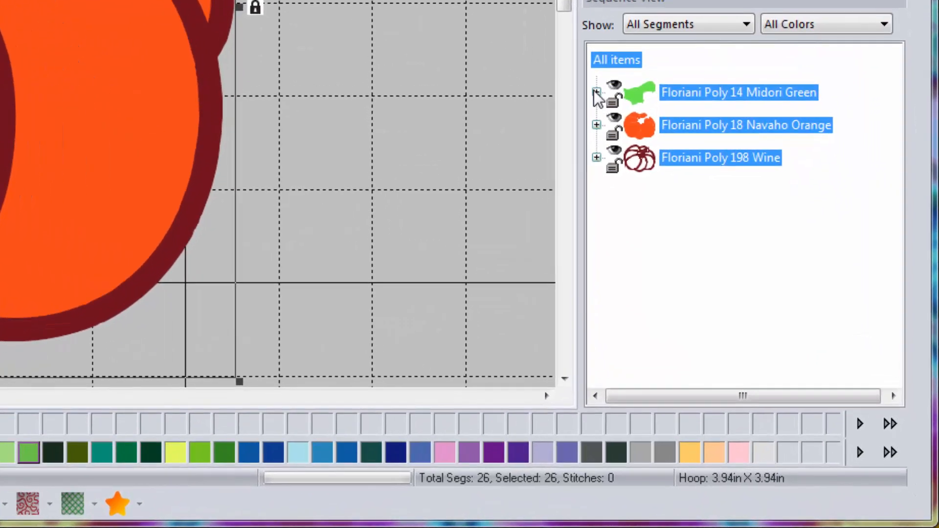
click(618, 119)
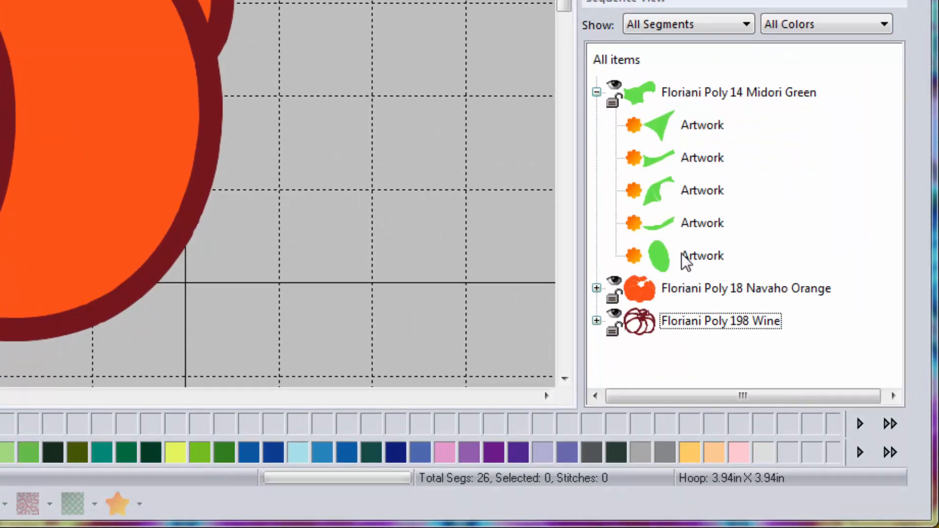
click(690, 126)
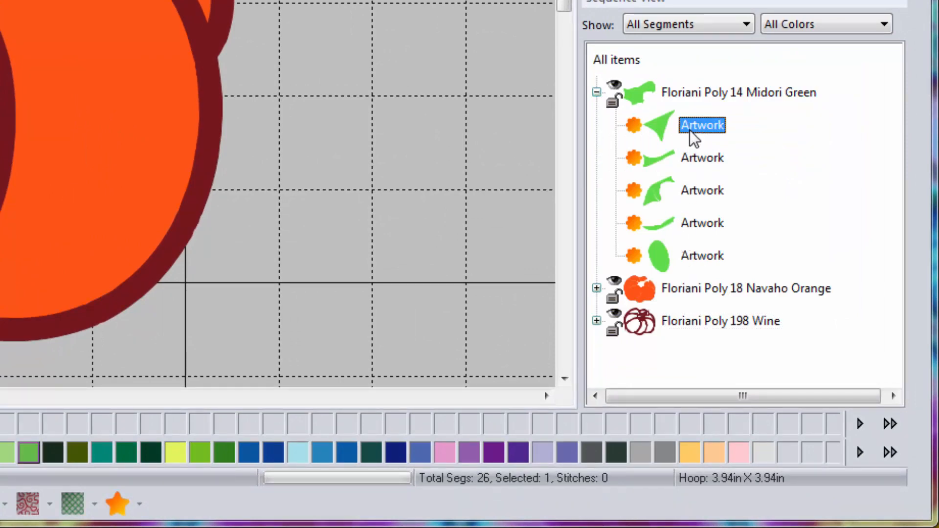
click(697, 165)
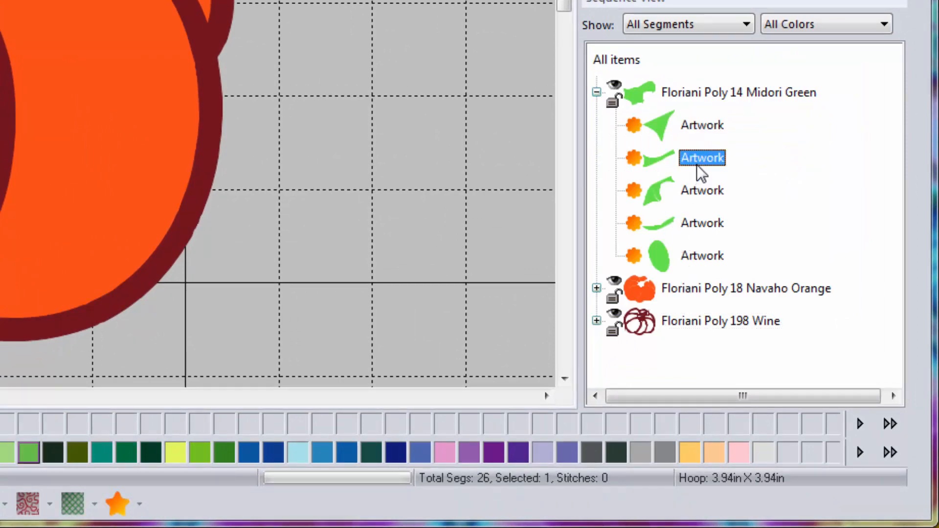
click(697, 201)
click(698, 222)
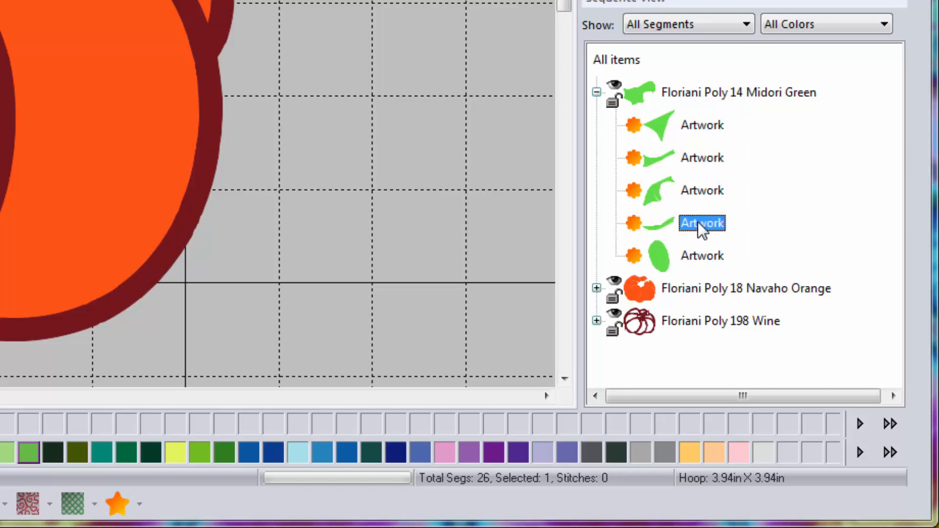
click(684, 256)
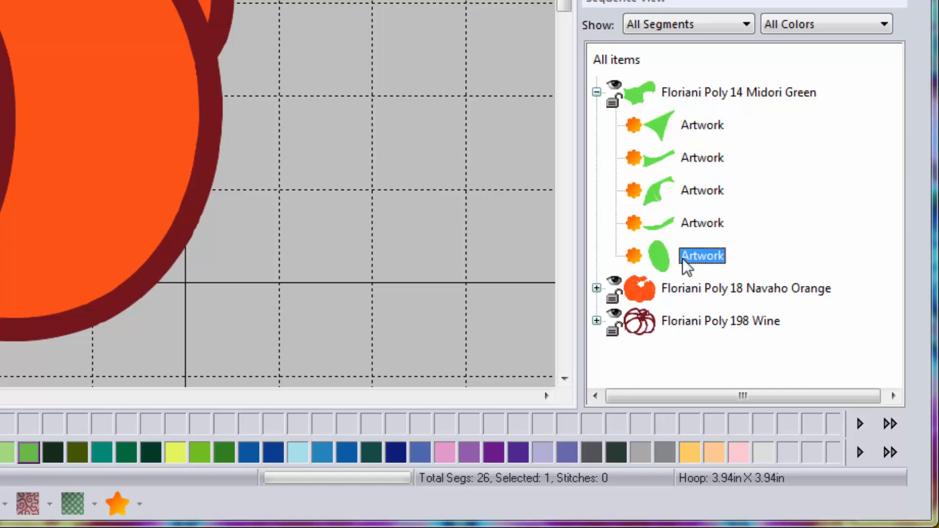
Try converting the triangular Midori Green stem segment to a Standard Fill.
click(685, 128)
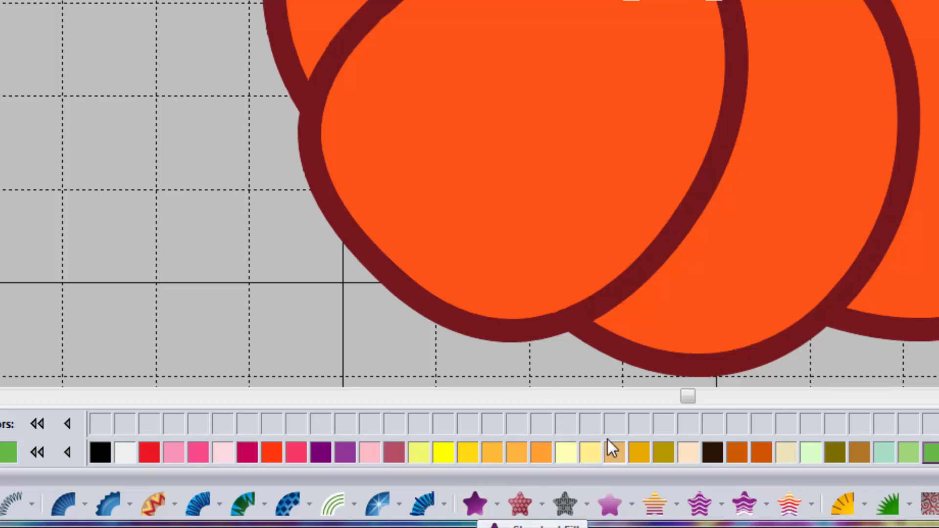
click(477, 504)
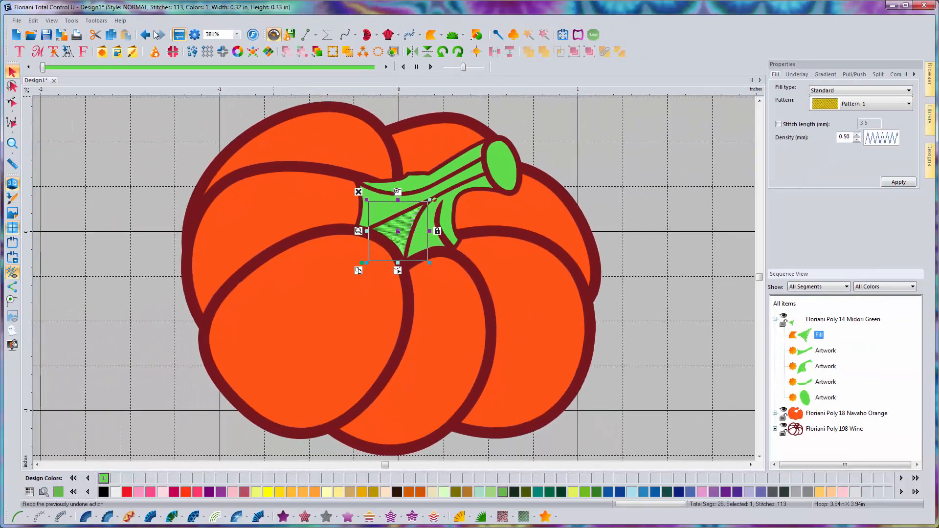
click(145, 35)
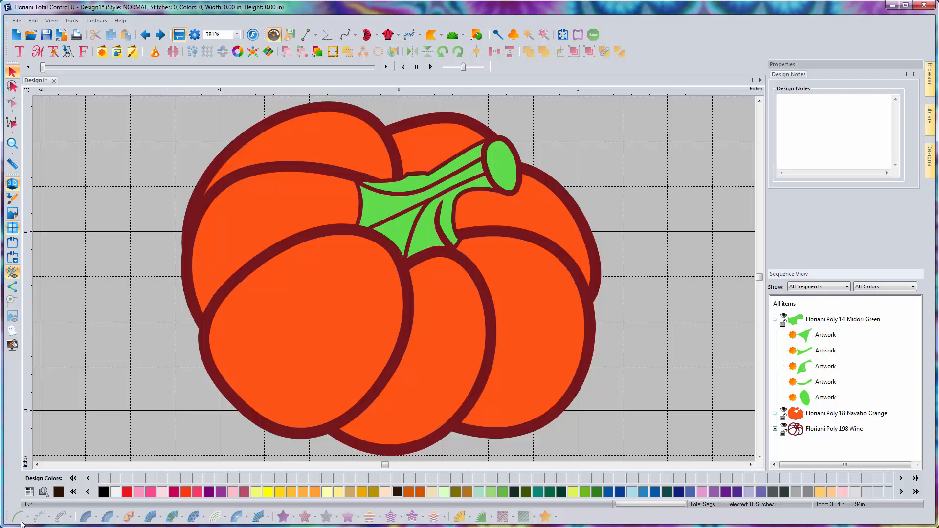
Measure across the triangular green stem segment and neighbouring parts of the stem with the Ruler.
click(414, 231)
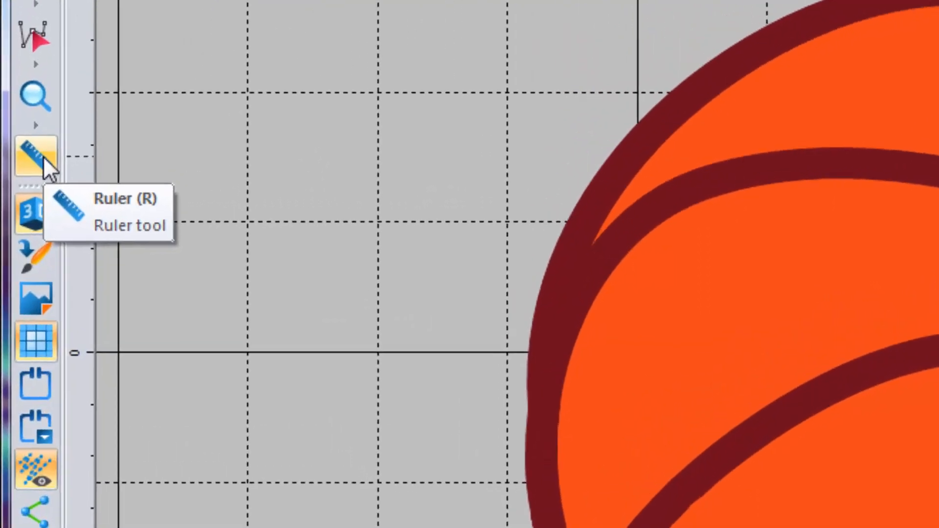
click(44, 155)
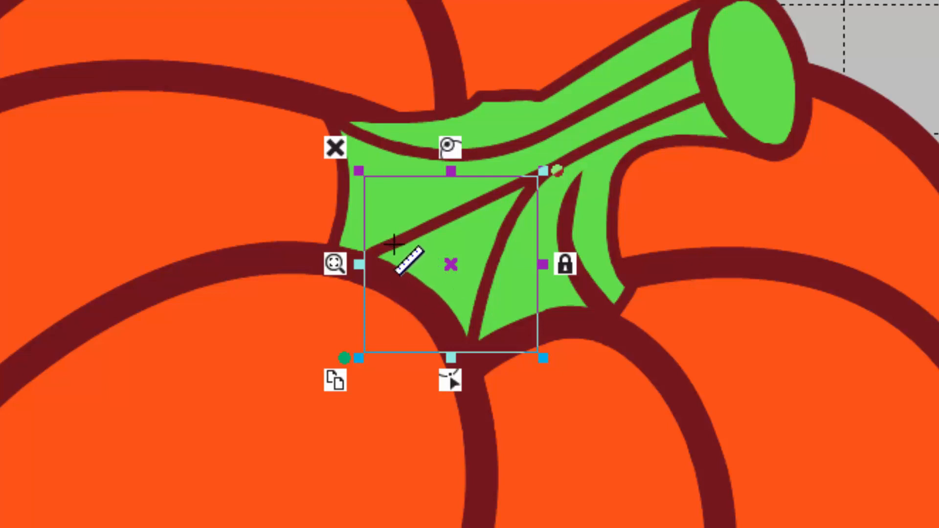
mouse_move(400, 246)
mouse_down()
mouse_move(465, 293)
mouse_move(472, 317)
mouse_up()
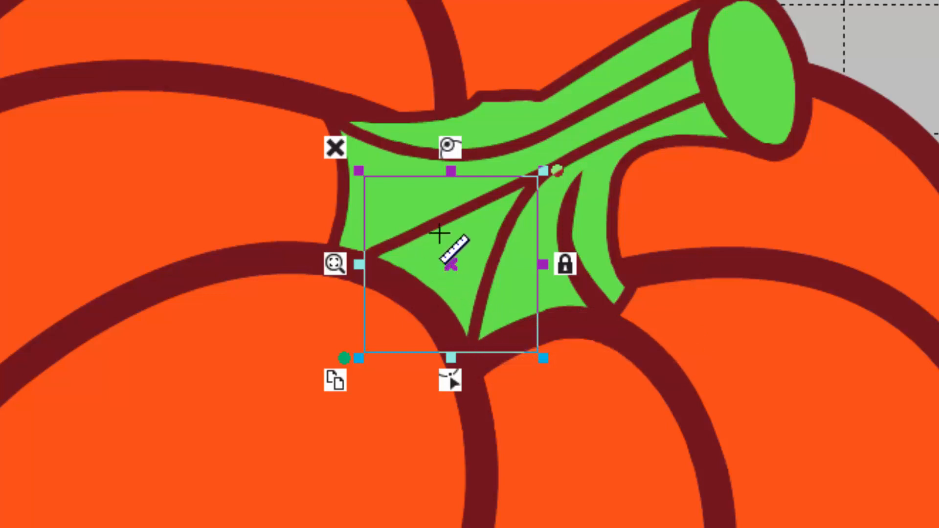
drag(439, 233, 491, 290)
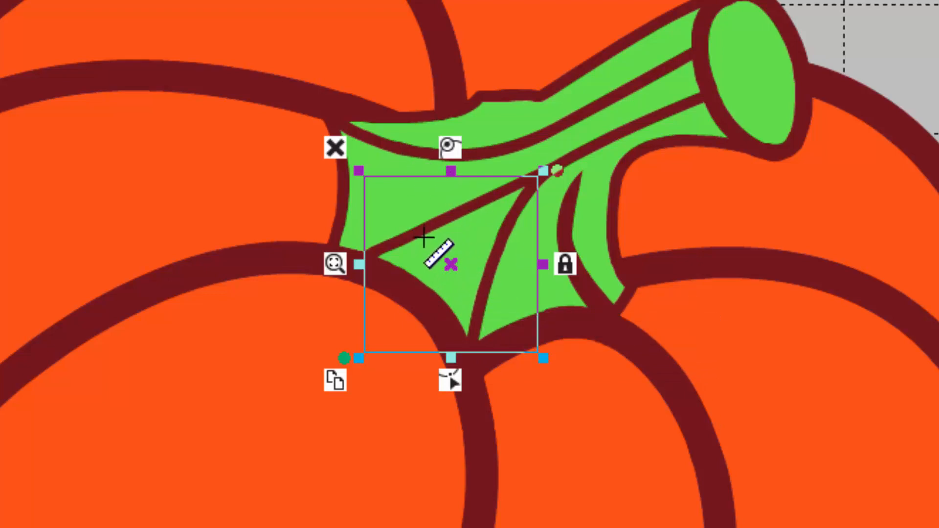
drag(412, 244, 475, 297)
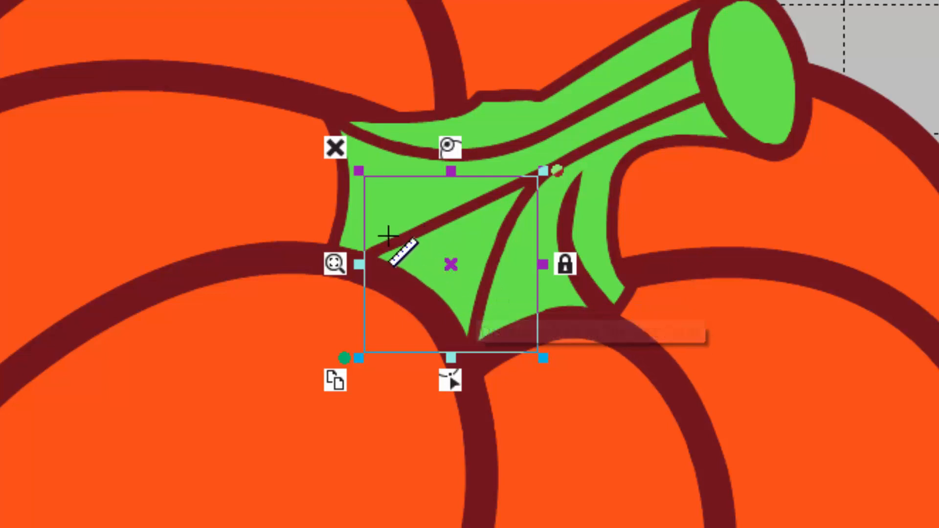
drag(396, 246, 477, 300)
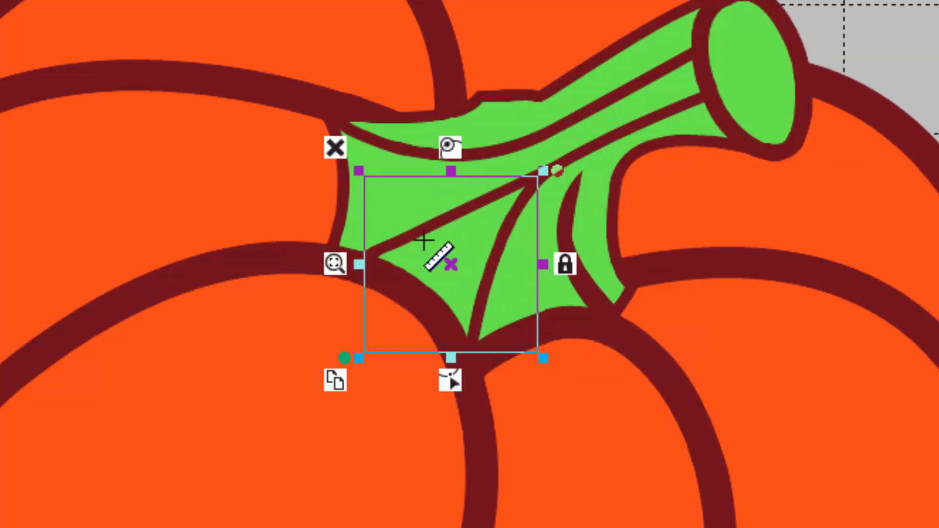
mouse_move(386, 152)
mouse_down()
mouse_move(389, 247)
mouse_move(464, 173)
mouse_move(482, 109)
mouse_move(506, 157)
mouse_up()
mouse_move(715, 80)
mouse_down()
mouse_move(774, 65)
mouse_move(728, 80)
mouse_up()
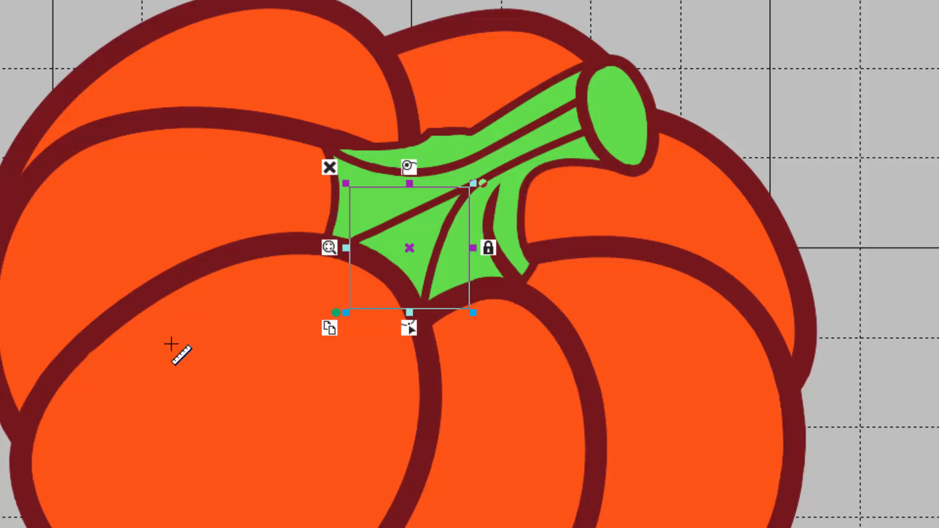
Measure across the pumpkin's large orange front section and the thickness of its Wine outline.
drag(136, 324, 377, 521)
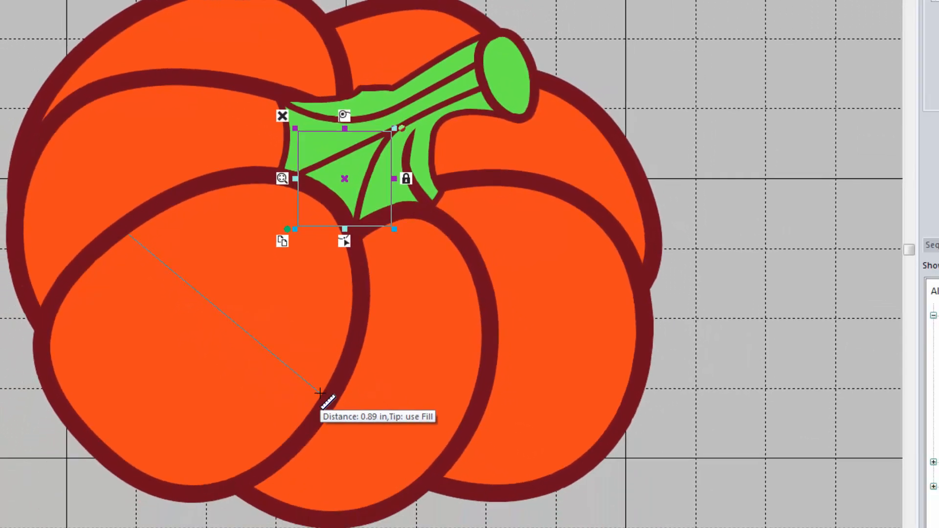
drag(320, 394, 321, 394)
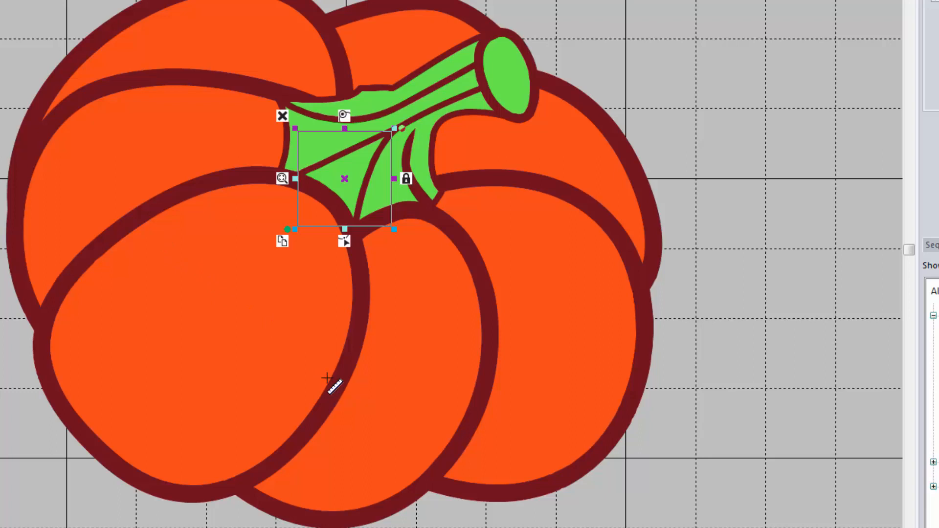
drag(332, 376, 354, 380)
mouse_move(323, 157)
mouse_down()
mouse_move(335, 166)
mouse_move(323, 169)
mouse_move(332, 167)
mouse_up()
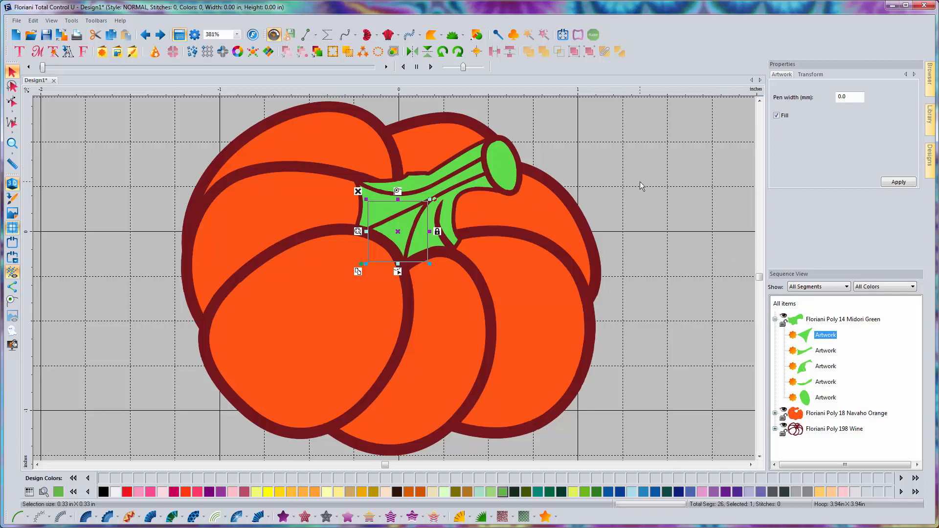
Convert the triangular first Midori Green stem segment to satin stitches.
click(674, 199)
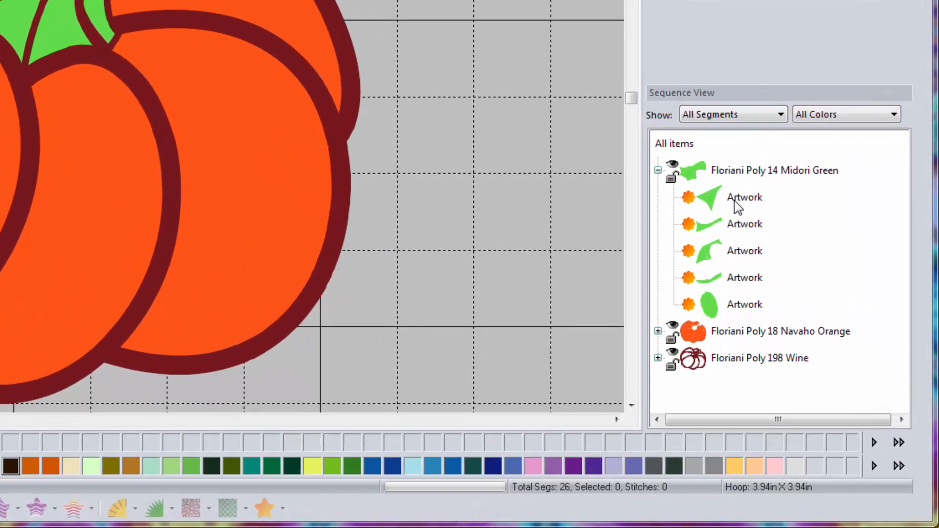
click(820, 337)
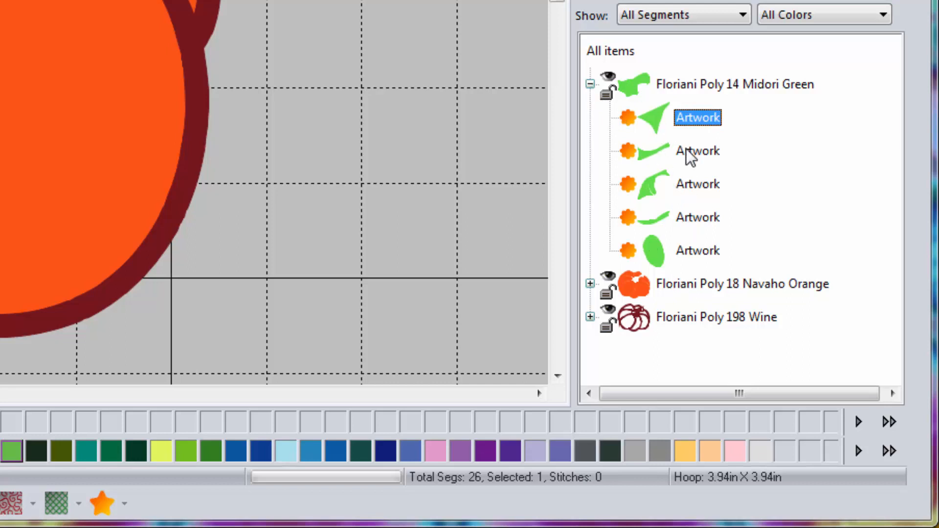
click(589, 84)
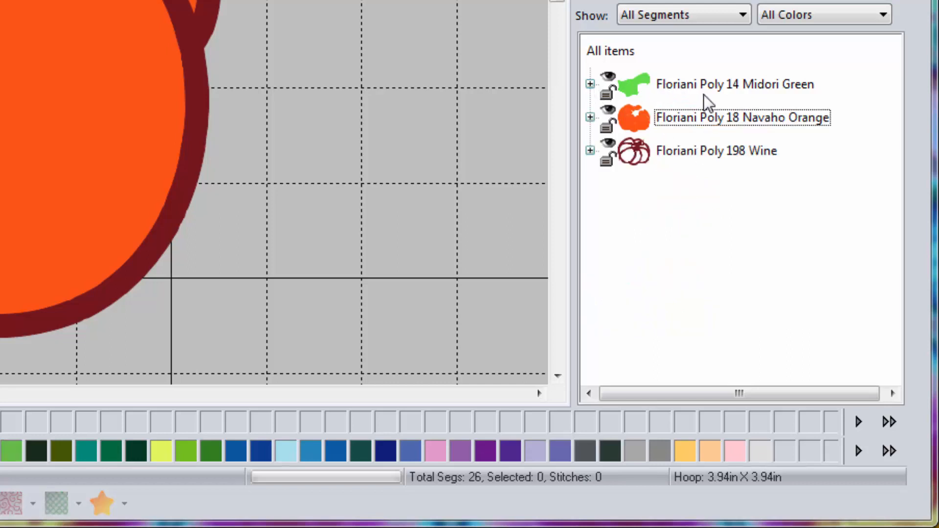
click(590, 84)
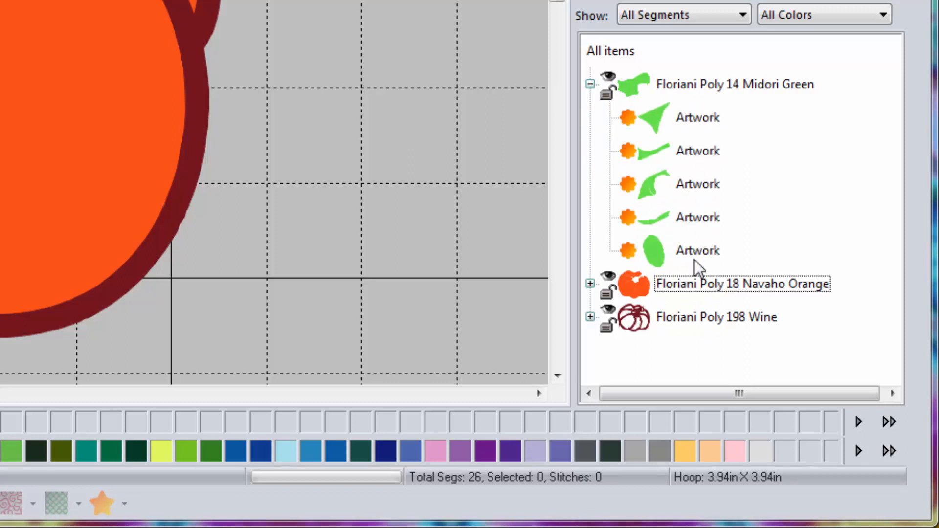
click(699, 122)
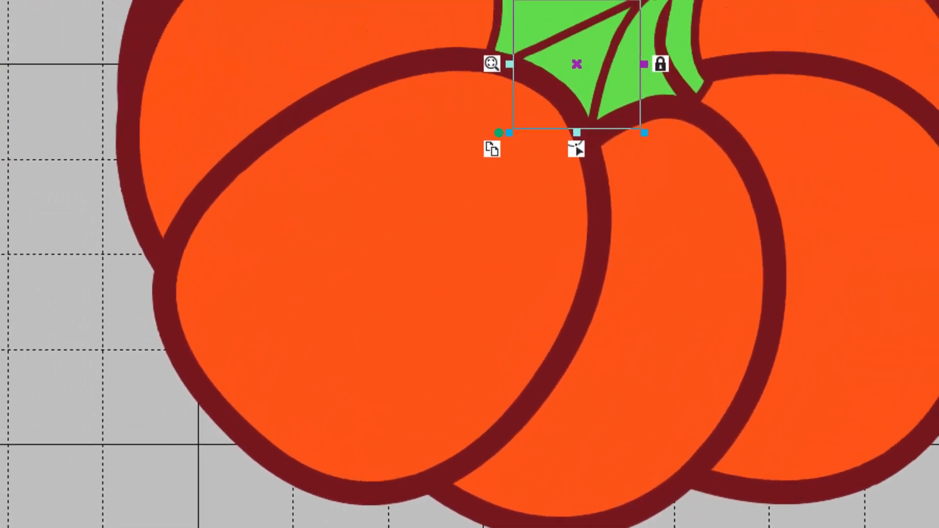
click(356, 508)
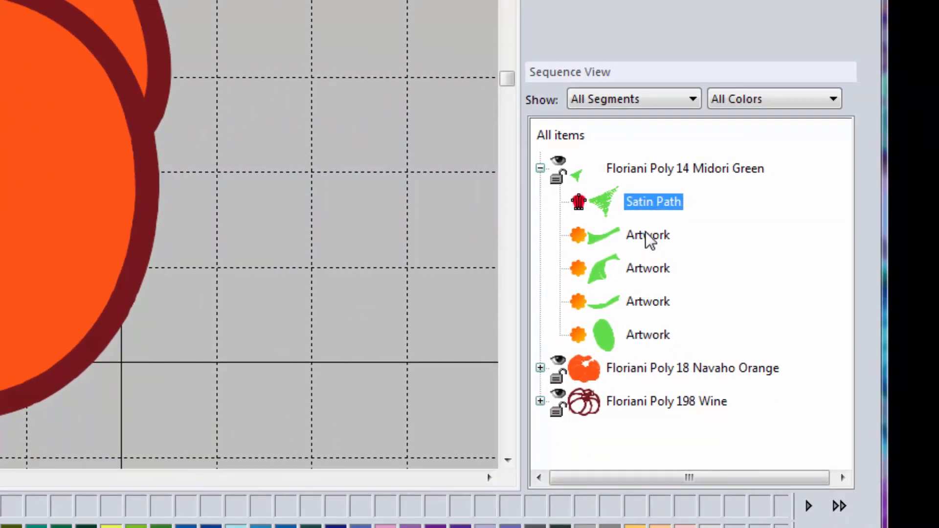
Try converting the long second Midori Green stem segment directly to satin stitches.
click(648, 237)
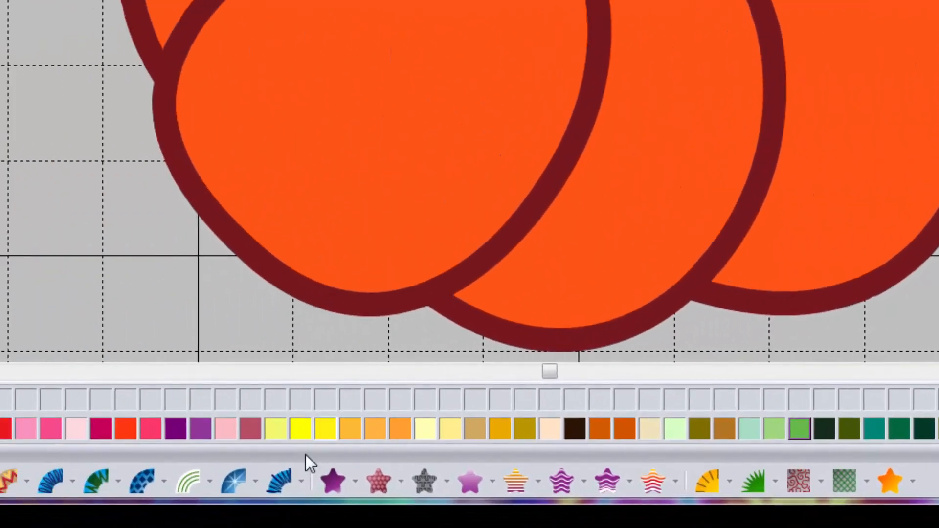
click(279, 480)
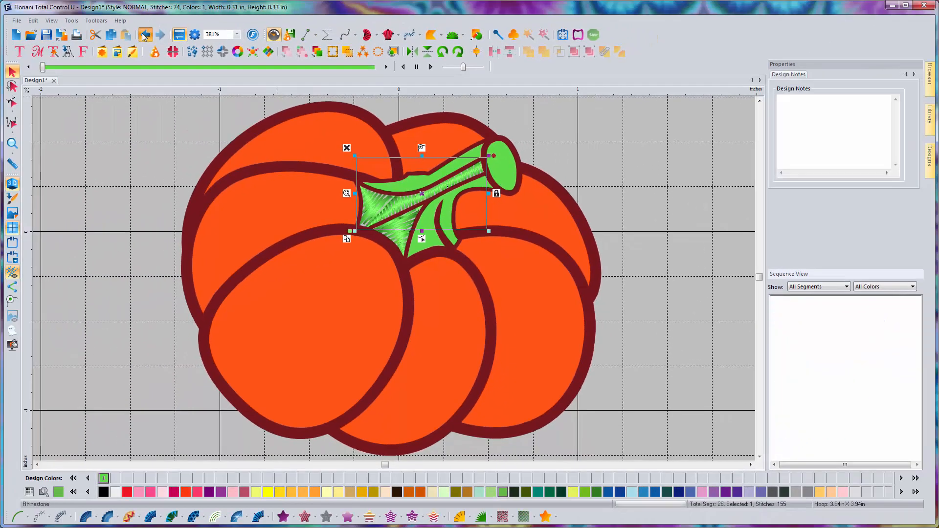
key(Delete)
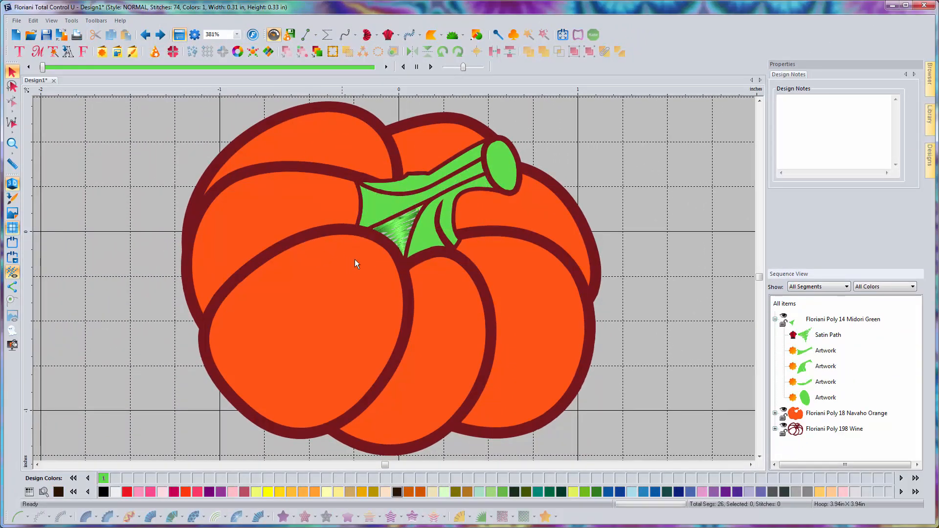
Convert the long second Midori Green stem segment to satin with two inclination lines, across its wide end and its narrow neck.
click(825, 351)
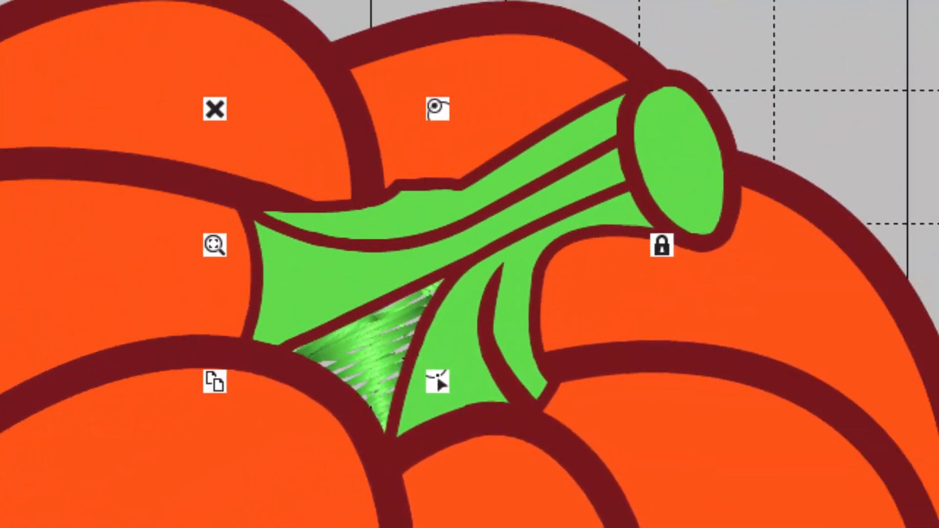
click(283, 318)
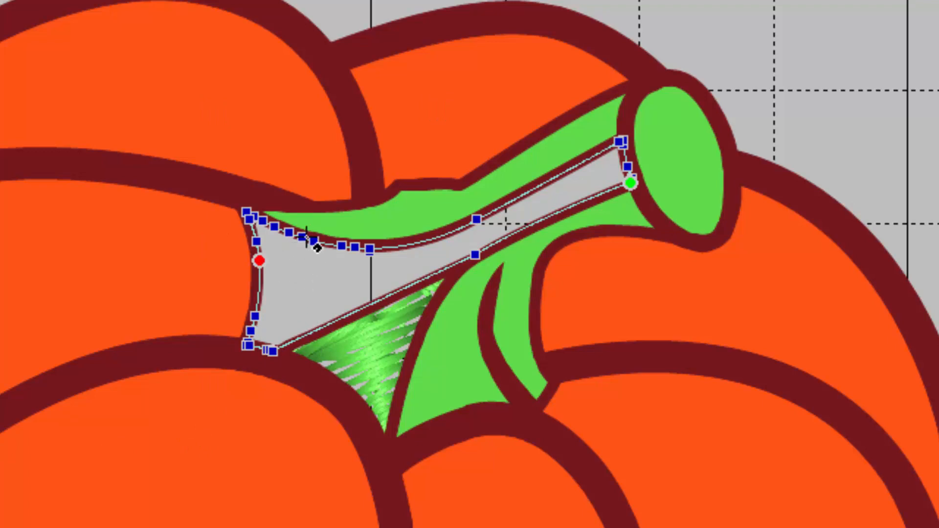
click(275, 226)
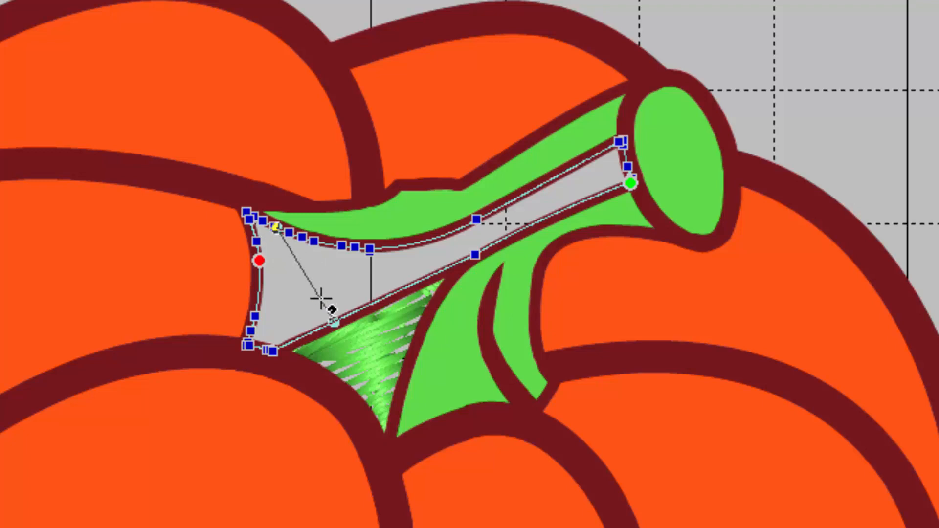
click(328, 323)
click(547, 218)
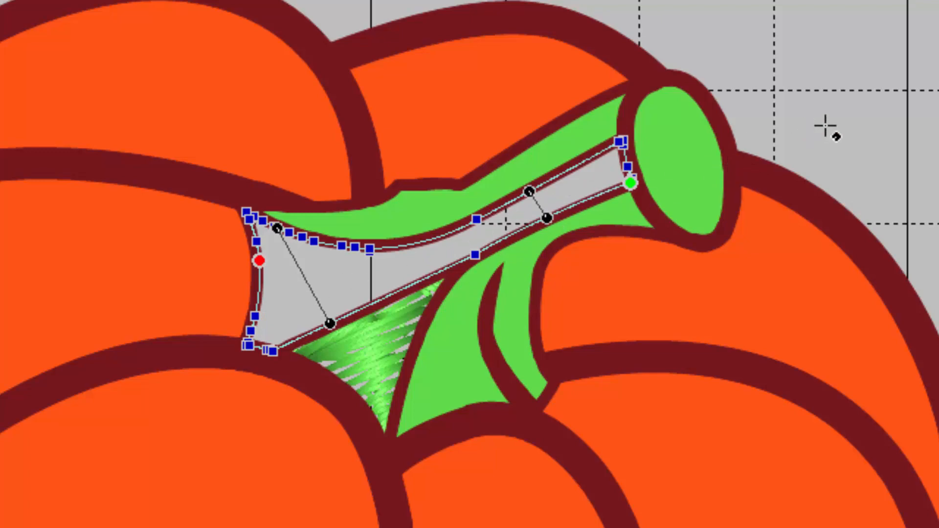
key(Return)
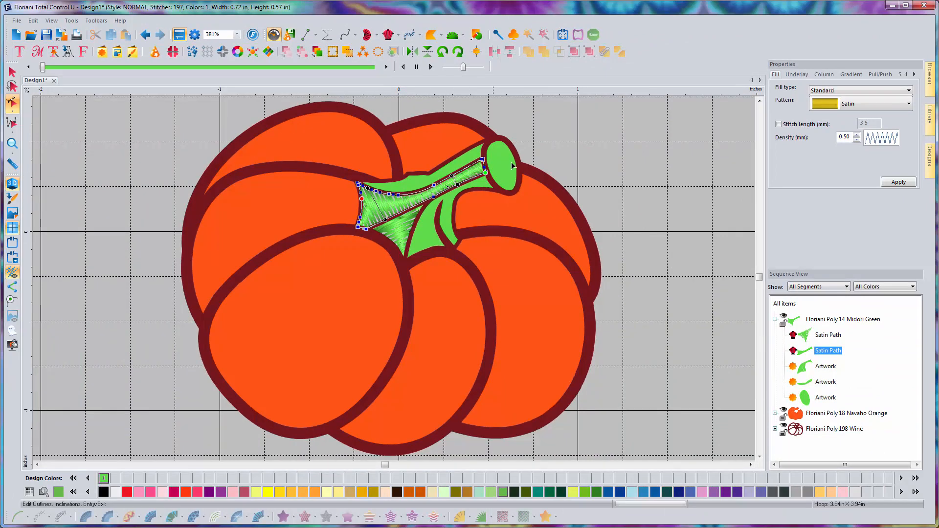
key(Escape)
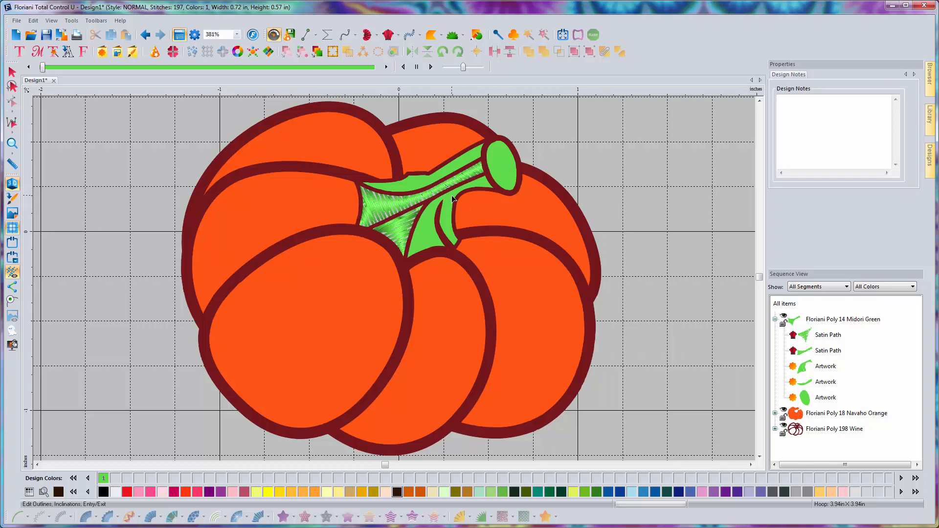
Convert the remaining three Midori Green stem segments, including the oval stem tip, to satin stitches.
click(13, 73)
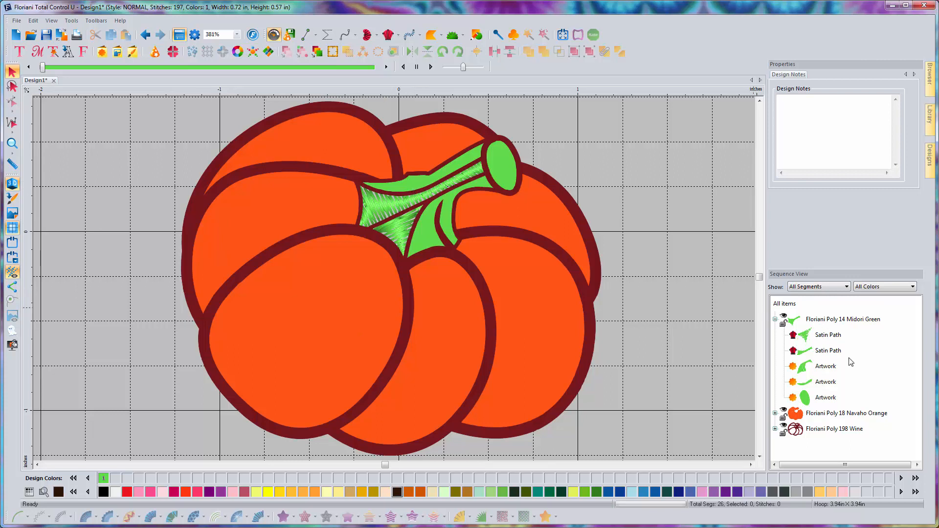
click(823, 366)
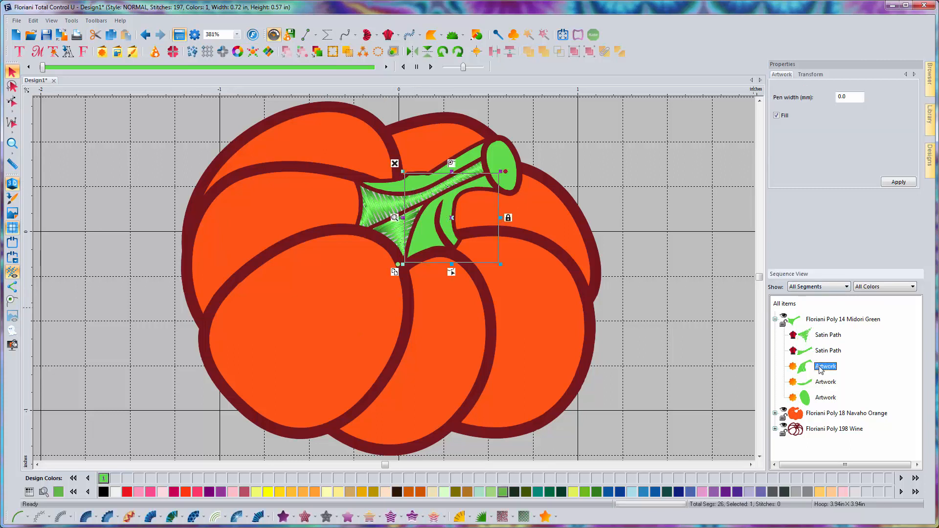
click(258, 517)
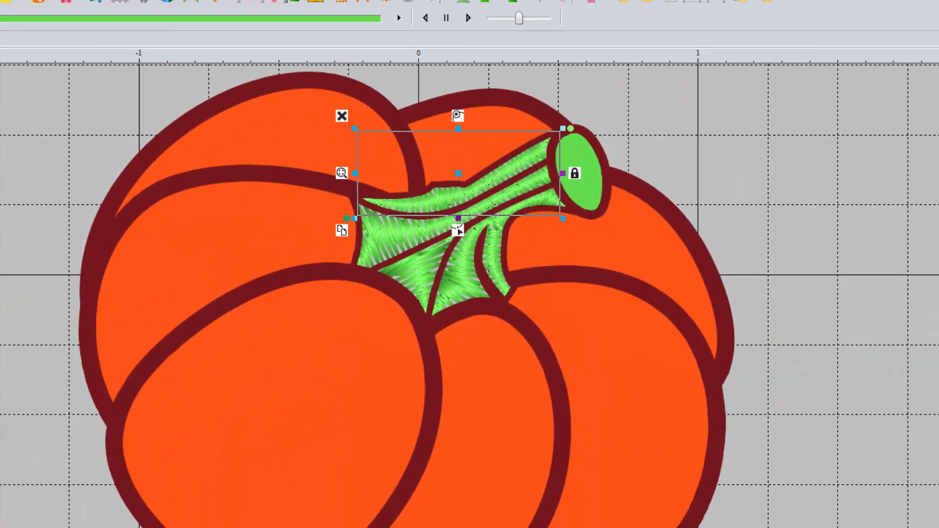
click(830, 399)
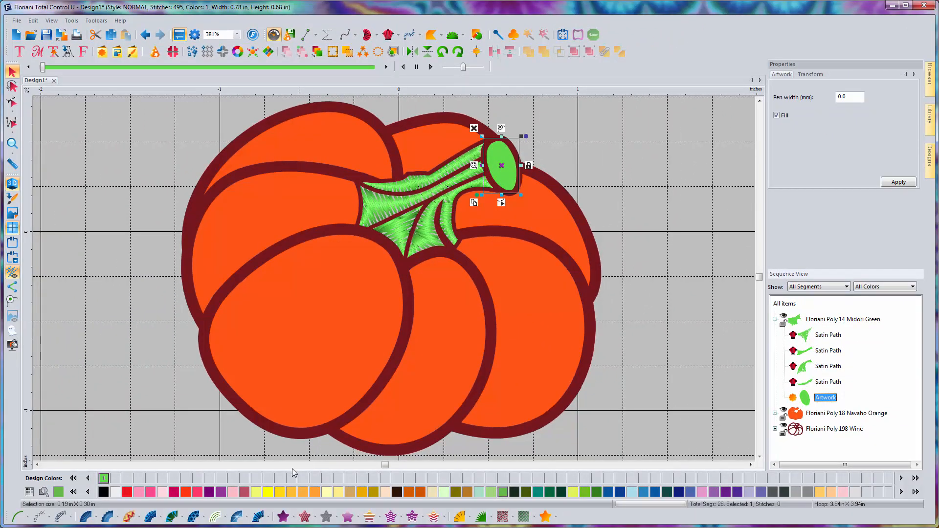
click(259, 517)
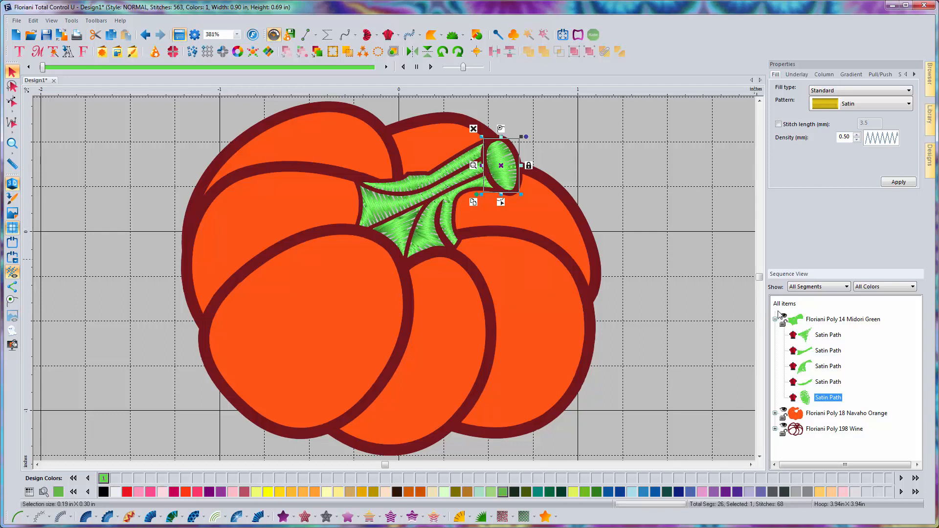
Convert all Floriani Poly 18 Navaho Orange pumpkin sections together to a Pattern 1 fill.
click(832, 321)
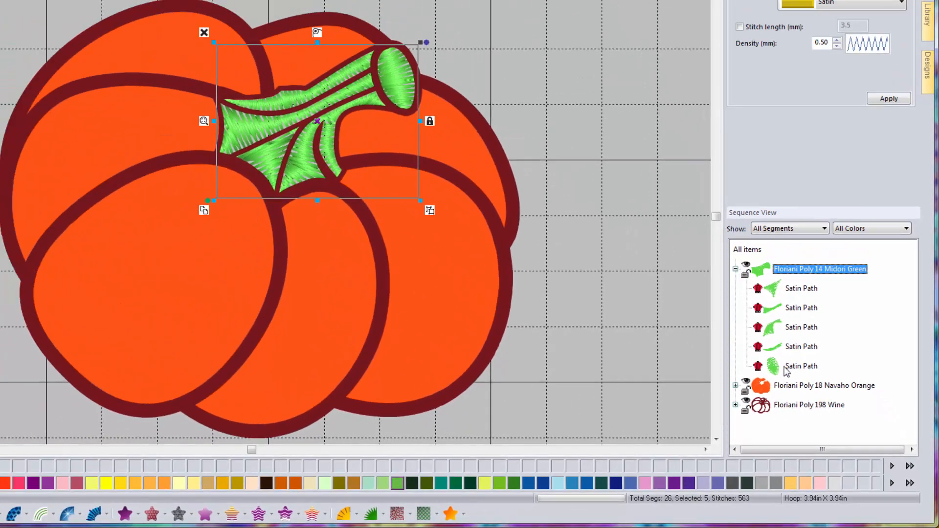
click(783, 387)
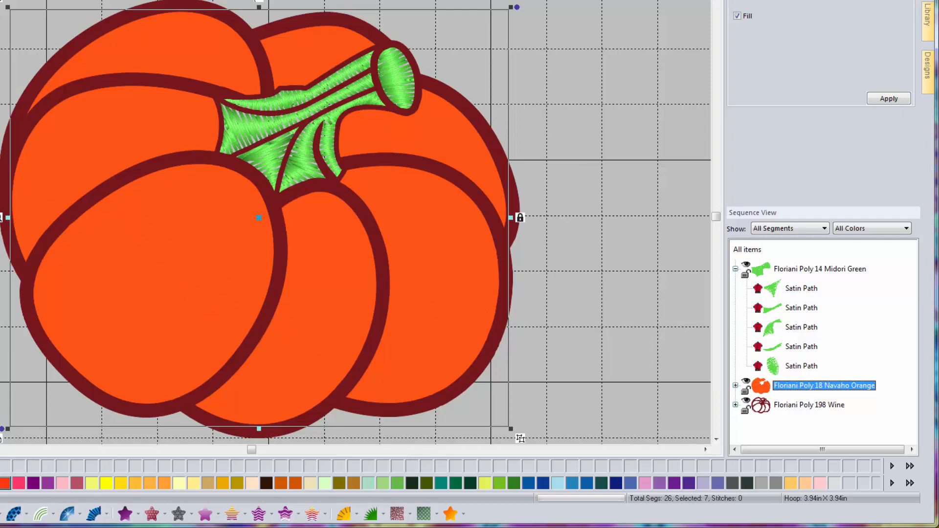
key(m)
drag(86, 211, 252, 330)
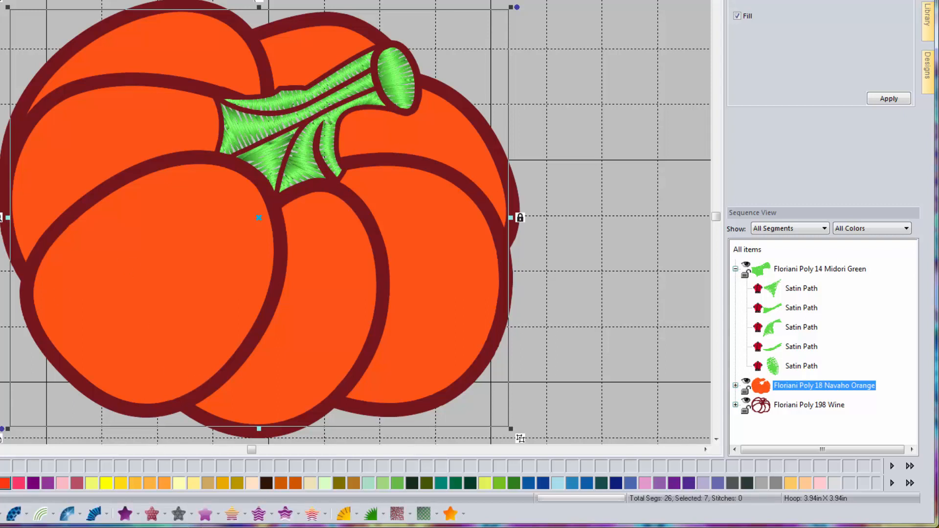
click(125, 514)
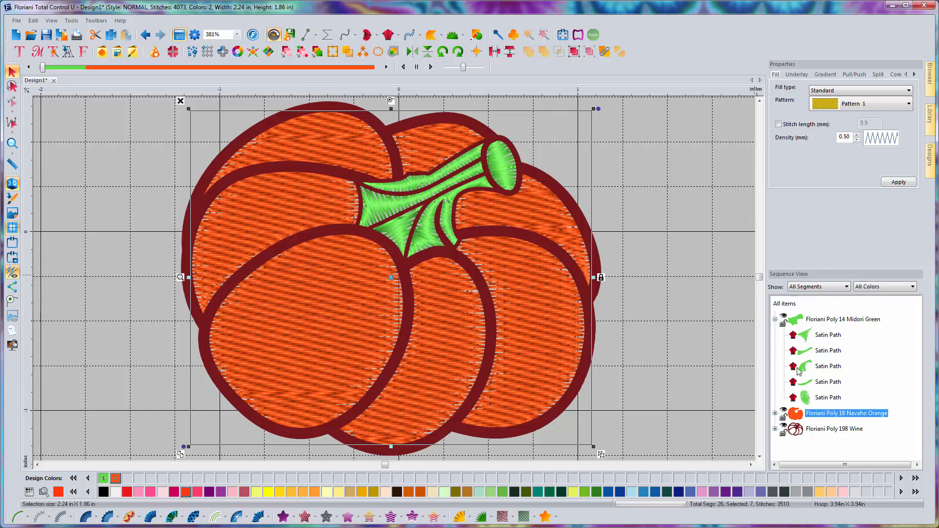
Examine the individual Floriani Poly 198 Wine outline pieces in the sequence to see which part of the pumpkin each one covers.
click(819, 430)
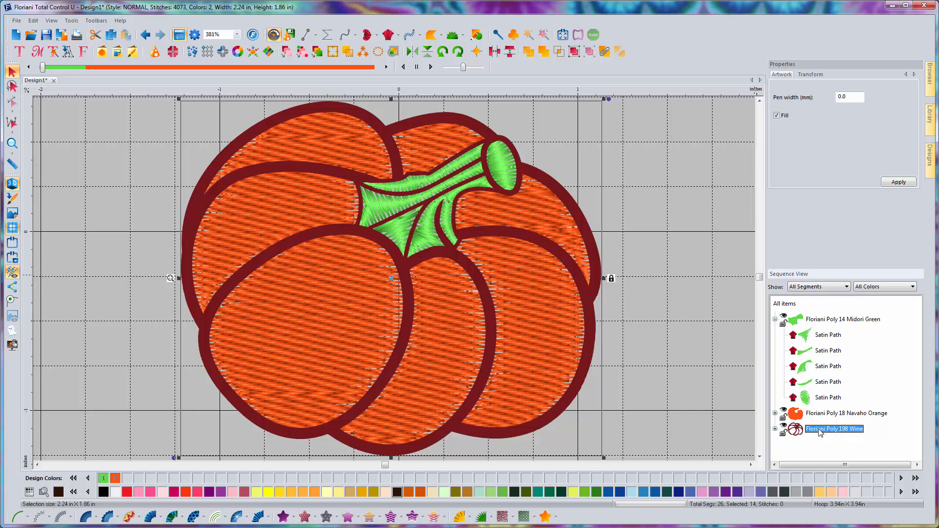
click(775, 429)
scroll(832, 372, down, 2)
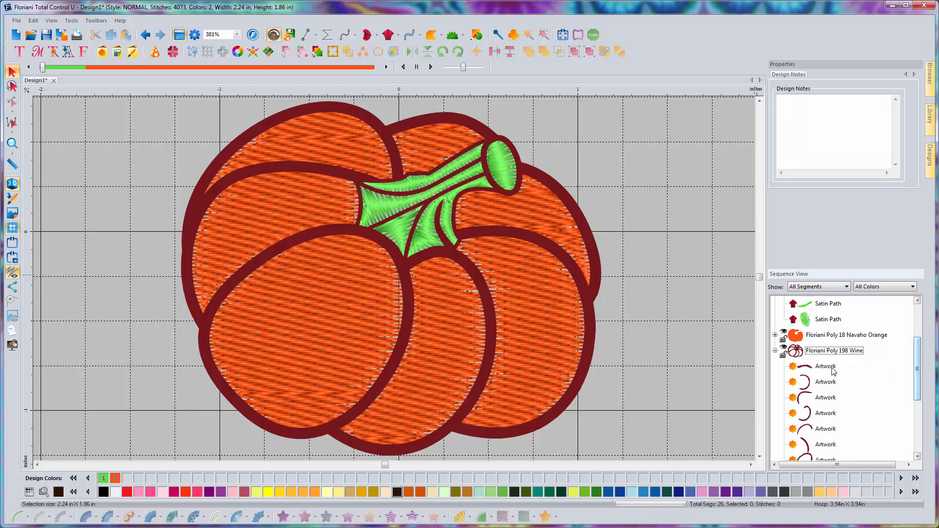
click(831, 367)
click(827, 383)
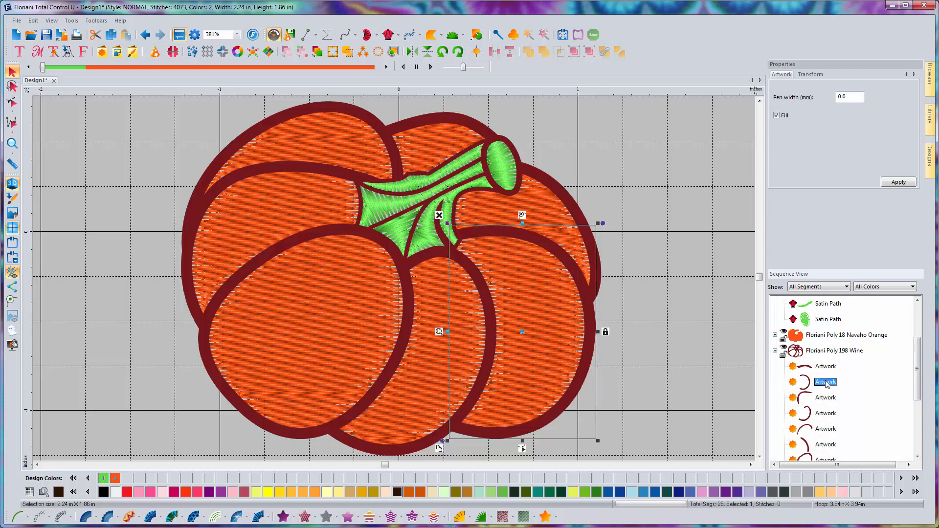
click(824, 397)
click(824, 412)
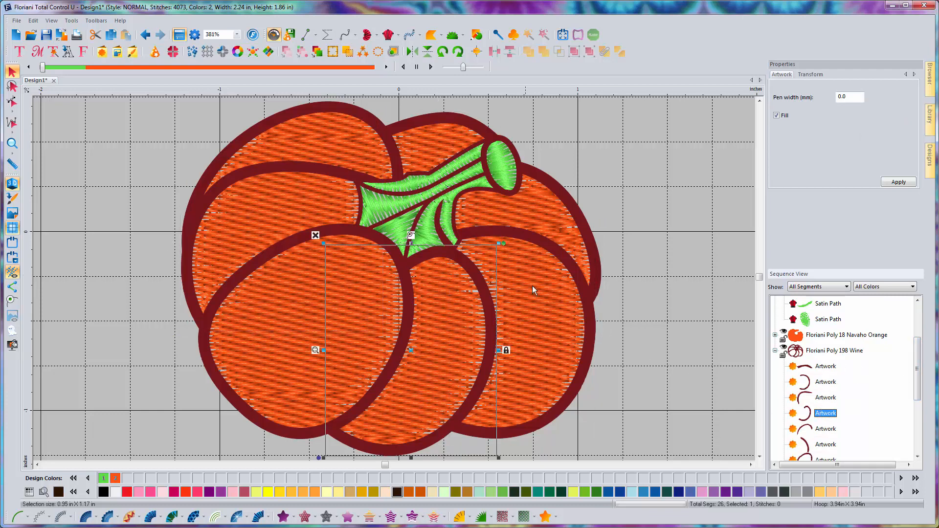
drag(917, 369, 917, 419)
click(824, 397)
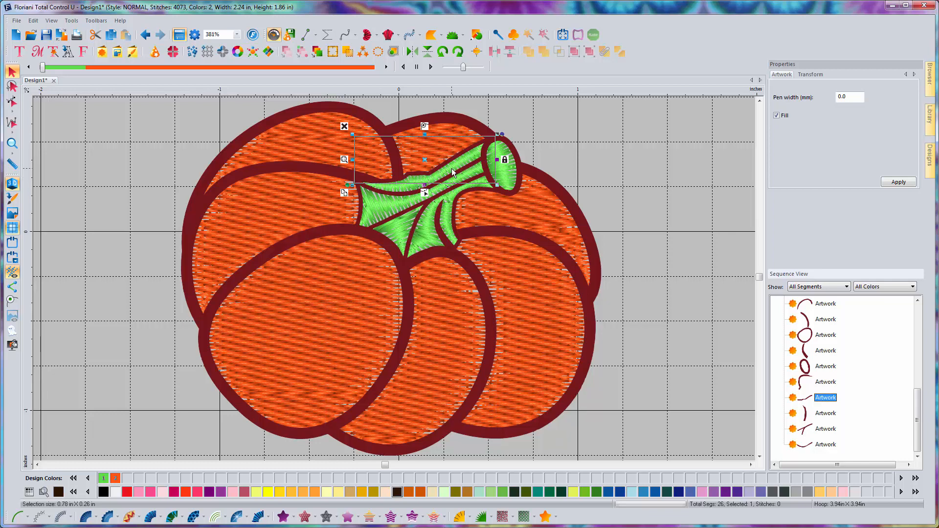
Try moving the curved Wine outline piece beside the stem off the pumpkin and converting it to a single run, and undo both changes.
click(825, 381)
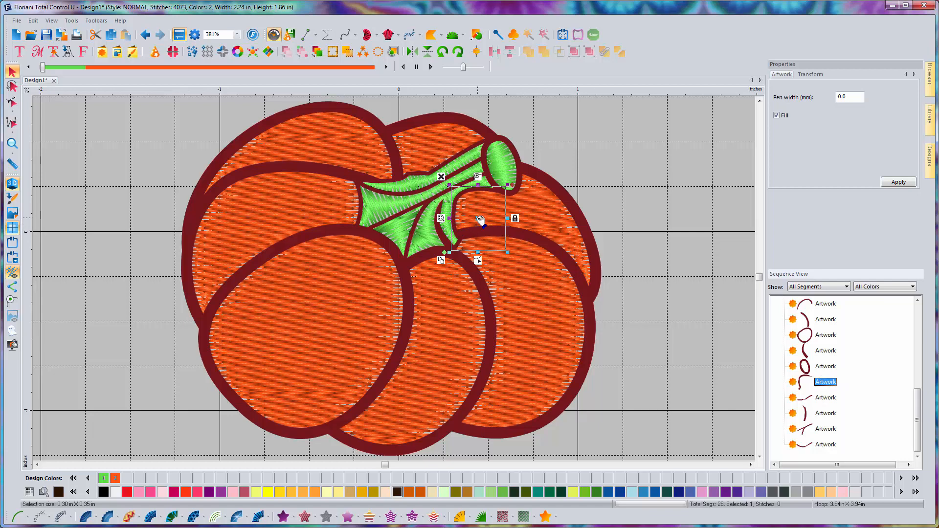
drag(483, 217, 677, 249)
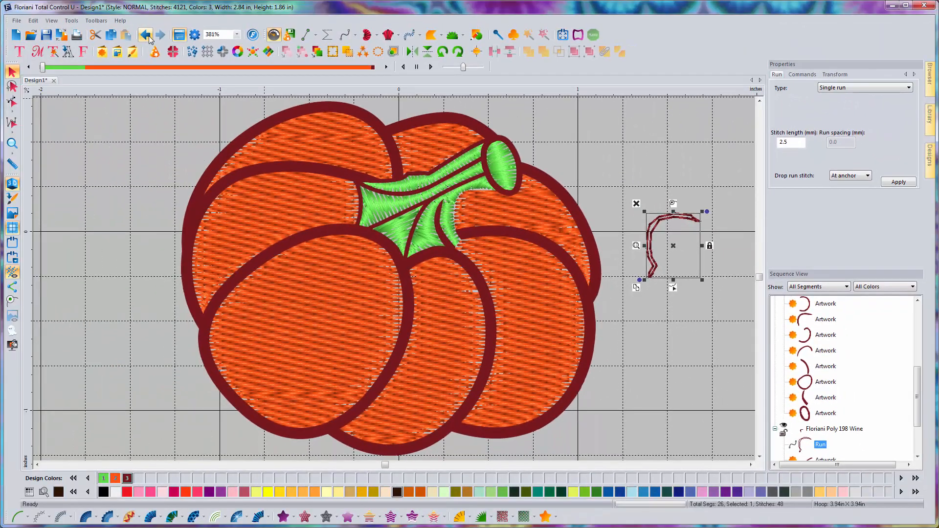
click(147, 35)
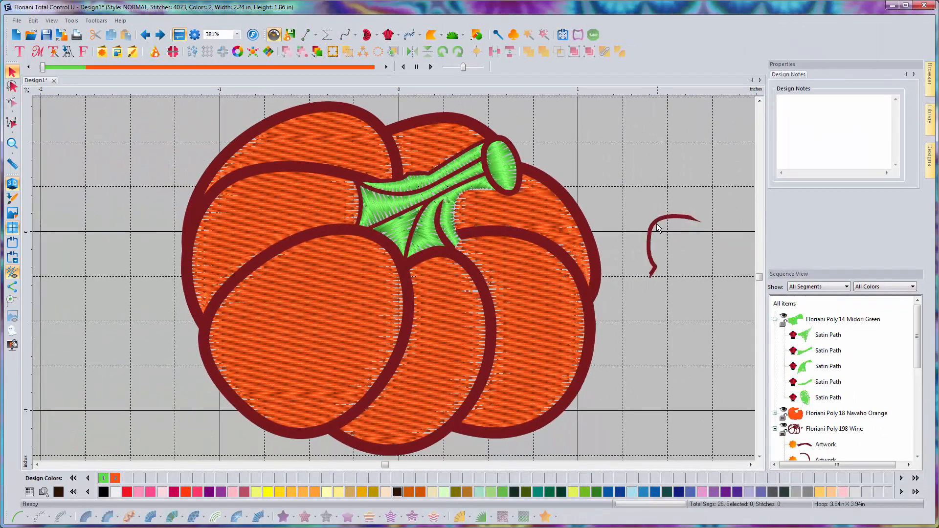
click(146, 35)
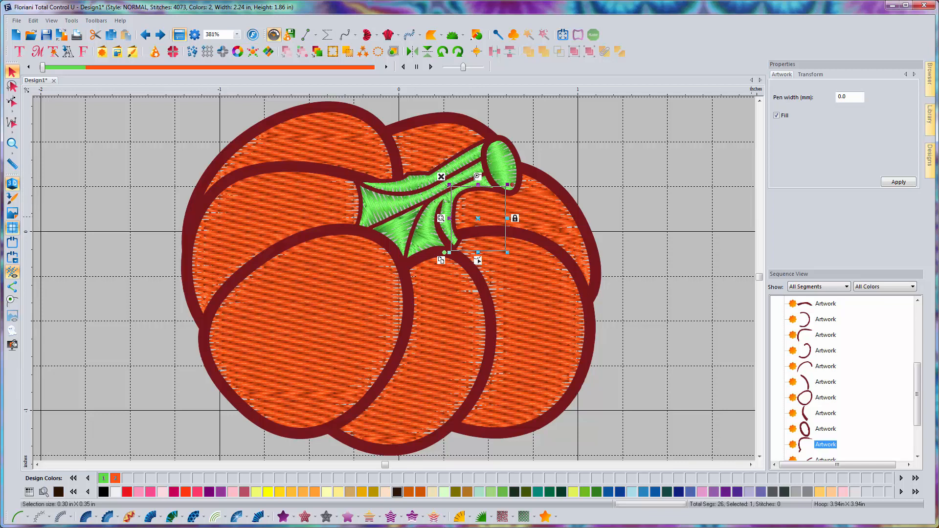
Convert all Floriani Poly 198 Wine outline segments together to satin stitches and clear the selection.
drag(918, 389, 922, 365)
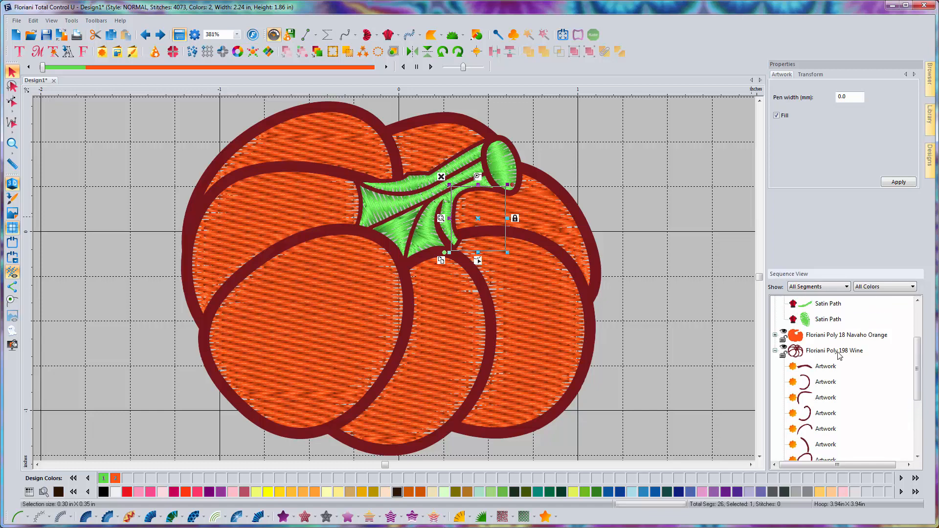
click(839, 352)
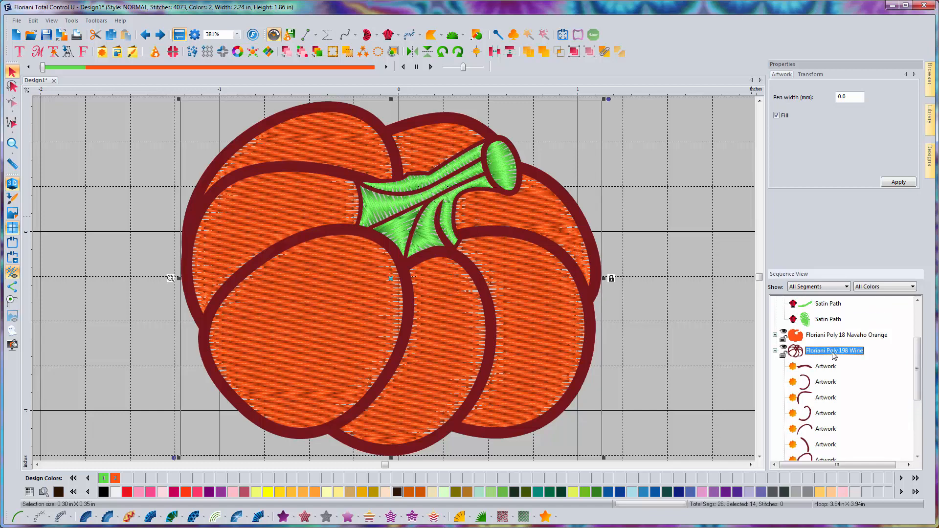
click(257, 517)
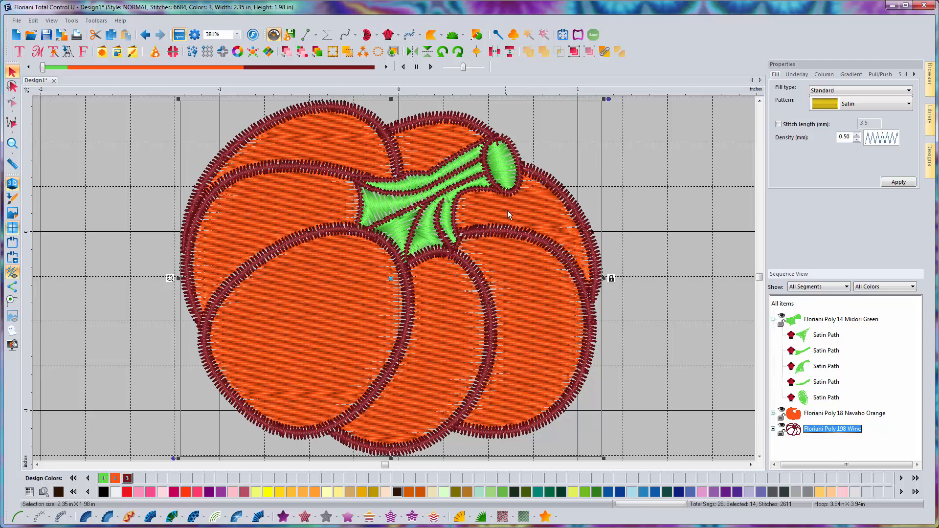
click(659, 235)
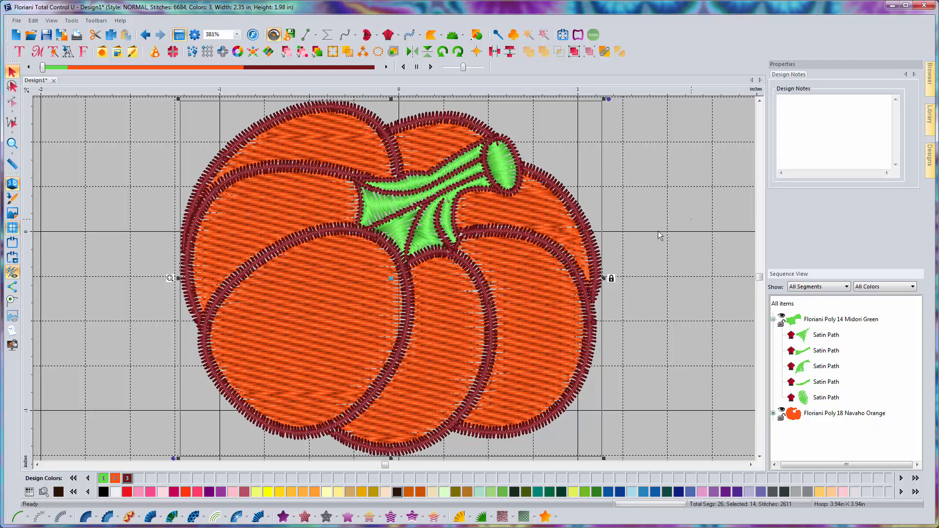
scroll(660, 235, down, 1)
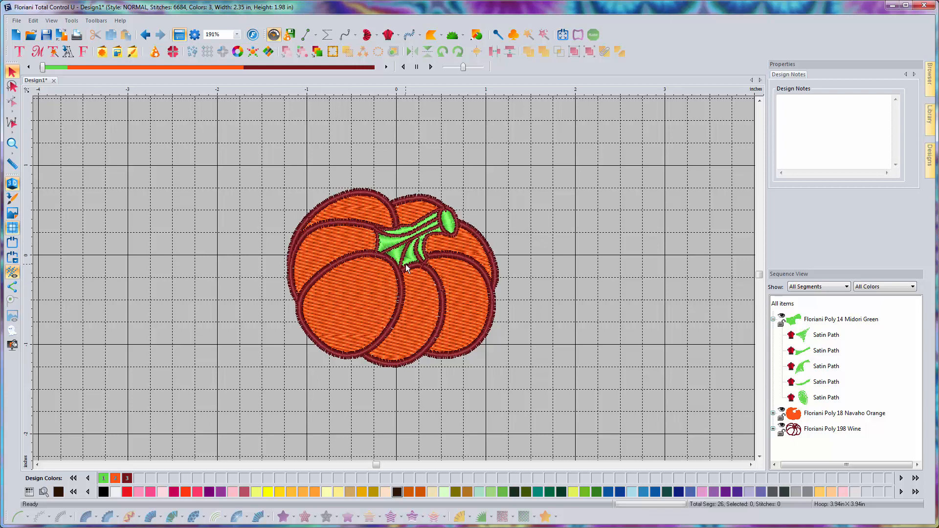
scroll(406, 264, up, 1)
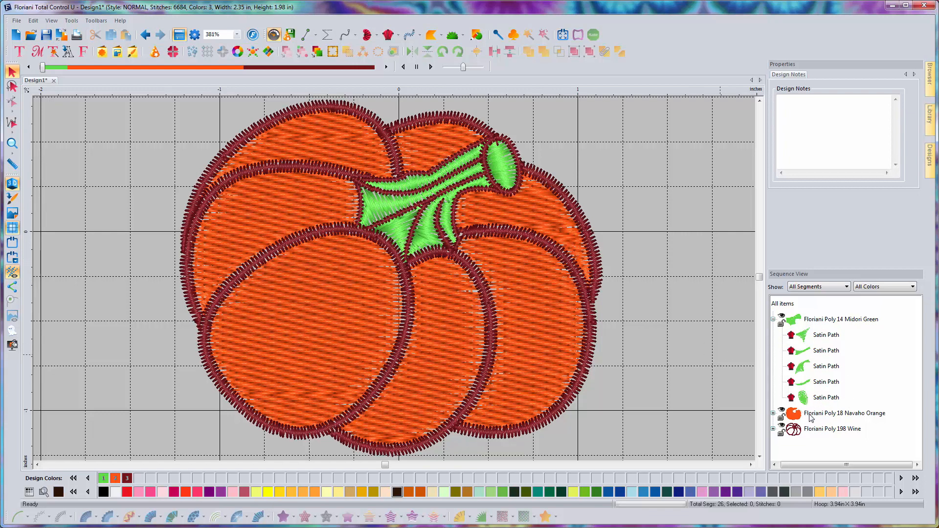
Apply the Random stitch pattern to the Navaho Orange fill sections.
click(824, 415)
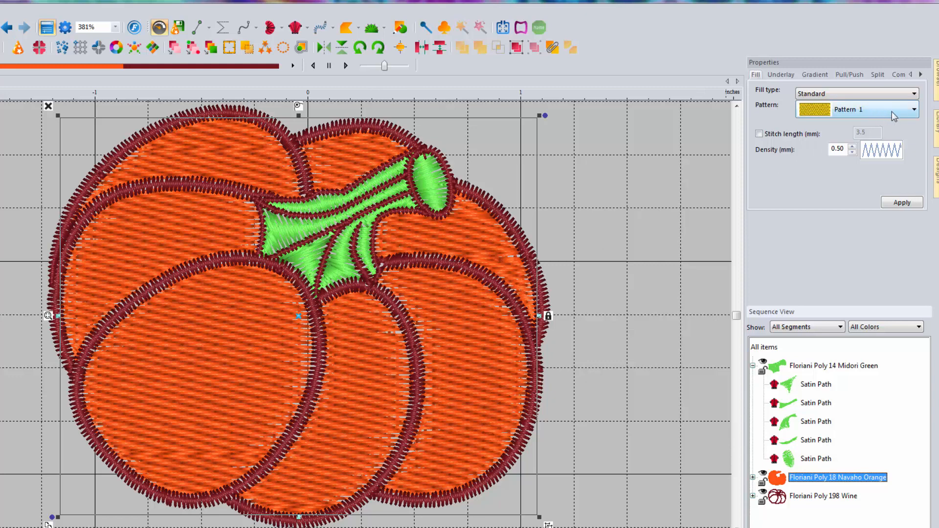
click(913, 109)
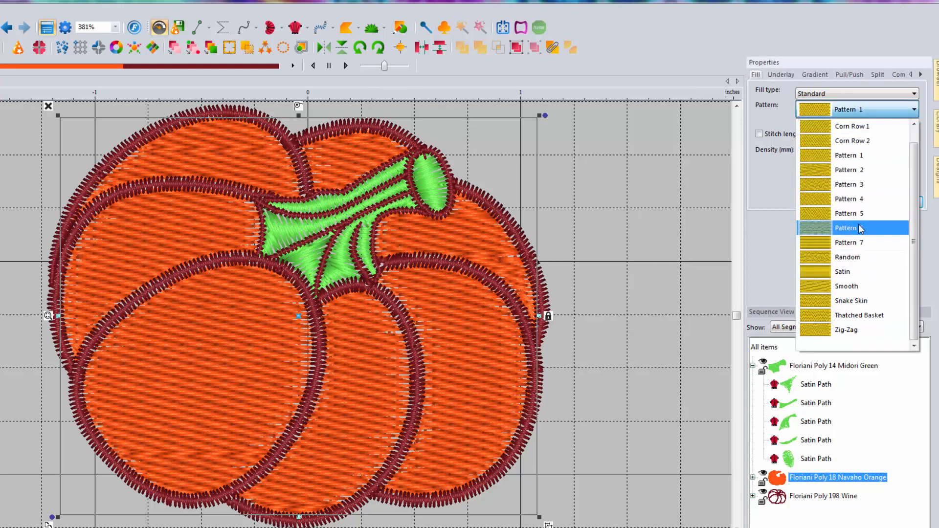
click(857, 259)
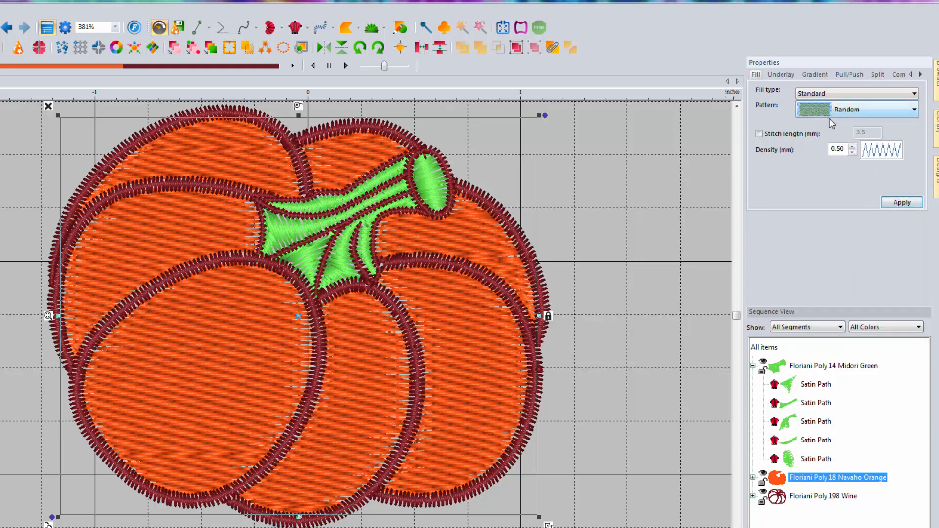
click(897, 204)
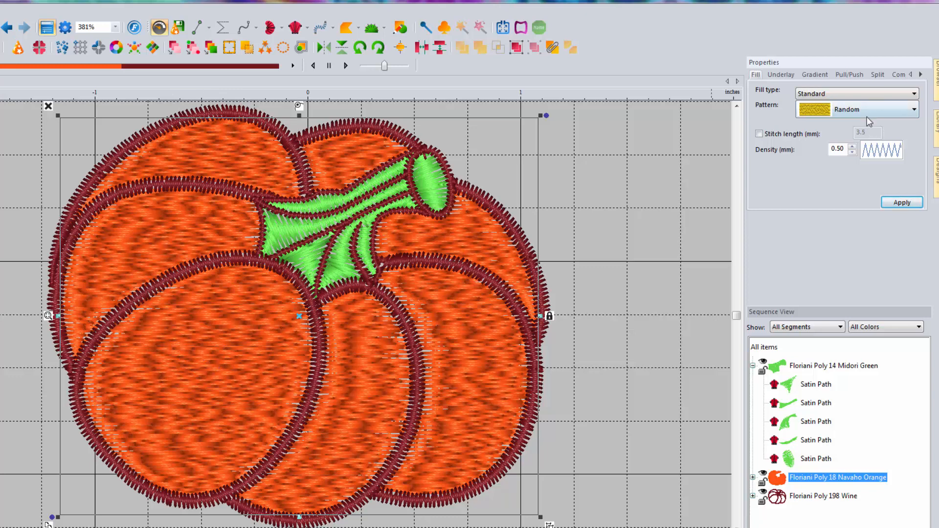
Apply the Corn Row 2 stitch pattern to the Navaho Orange fill sections.
click(896, 112)
click(852, 153)
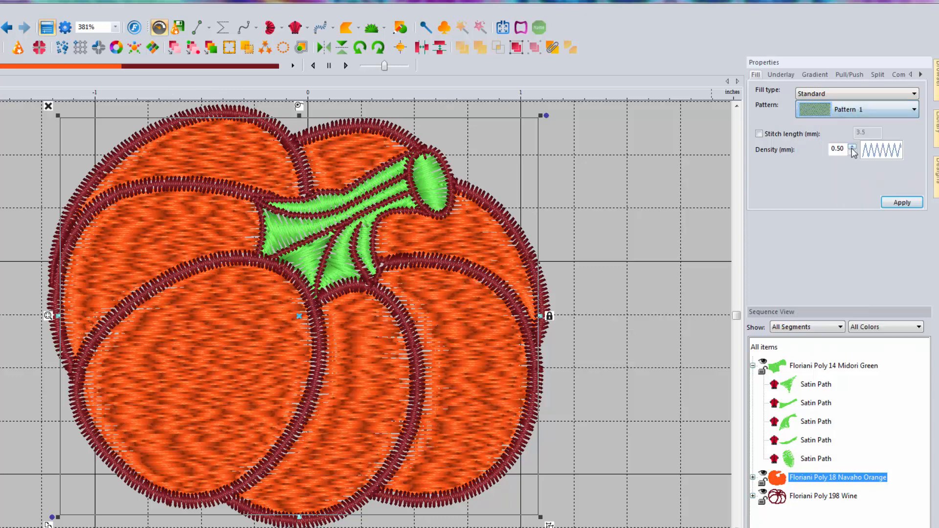
click(893, 112)
click(870, 138)
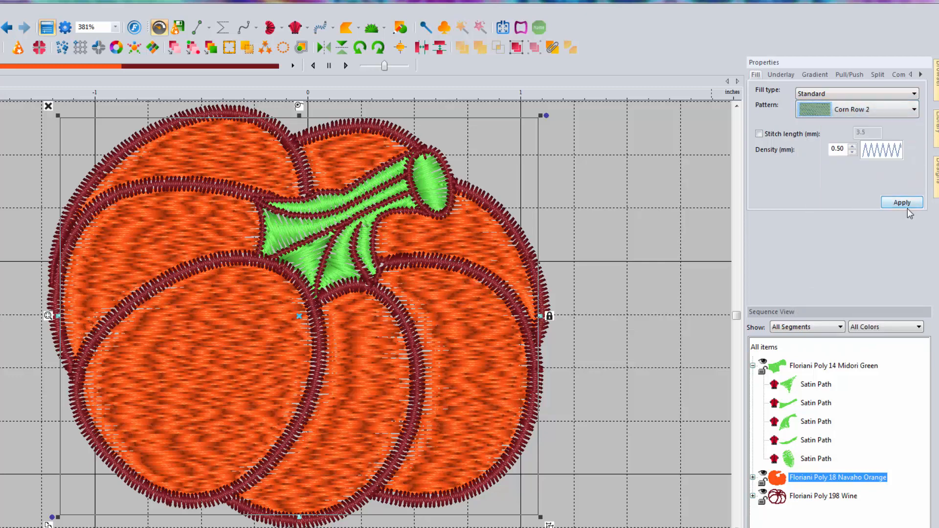
click(901, 202)
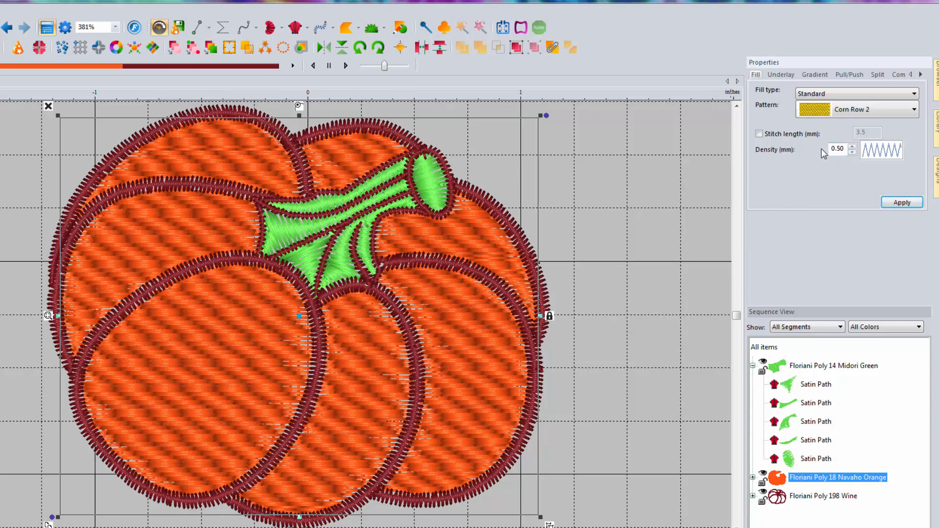
Apply a density of 0.40 mm to the Navaho Orange fill sections, followed by a density of 0.60 mm.
click(851, 152)
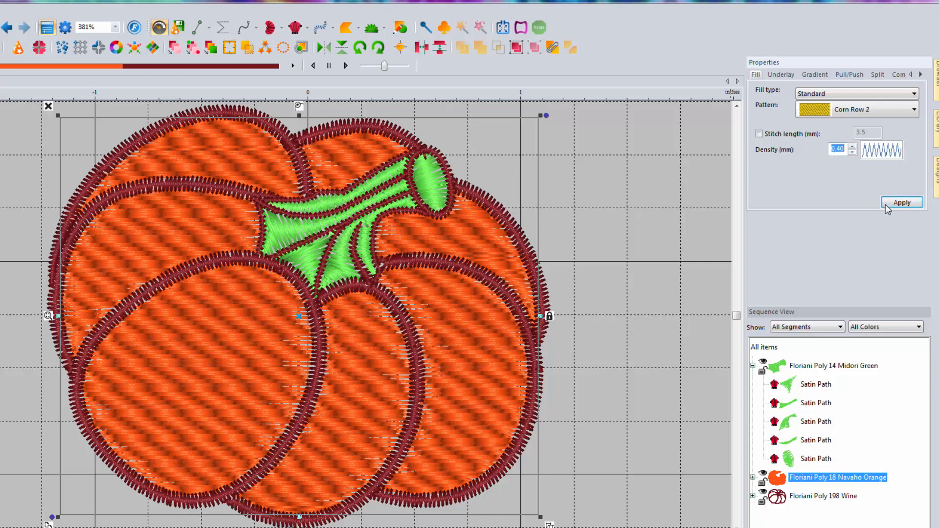
click(899, 202)
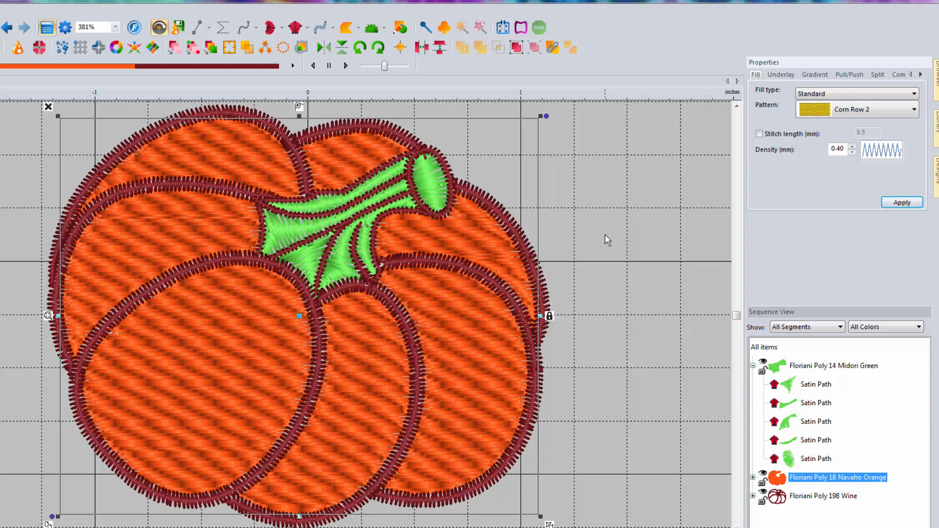
click(851, 147)
click(851, 146)
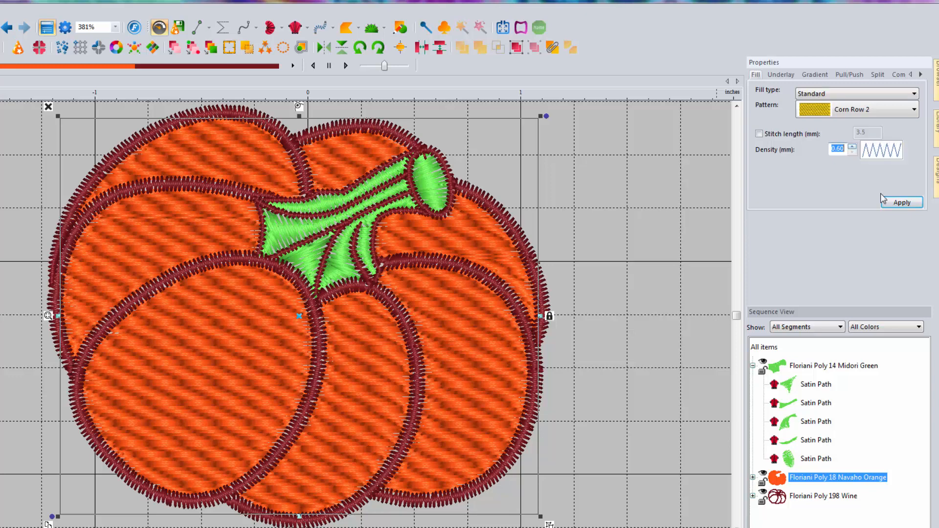
click(902, 202)
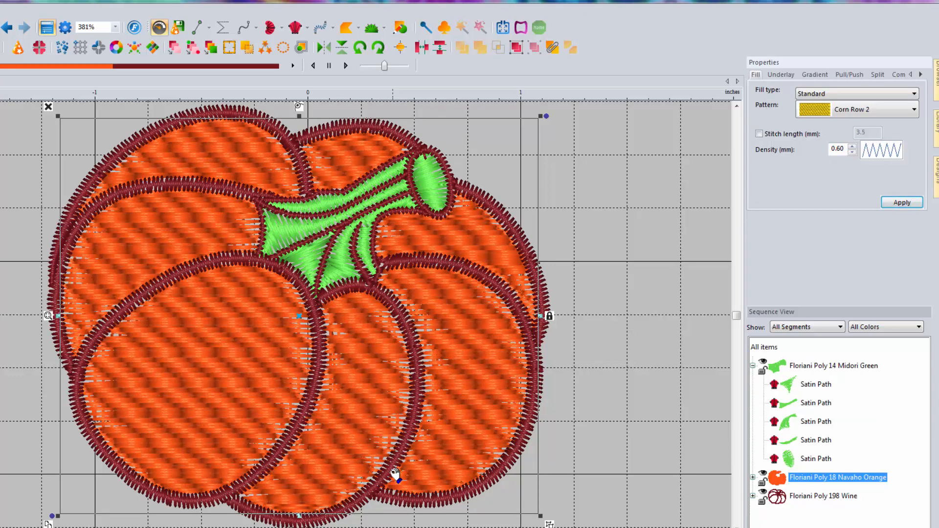
Apply a 0.50 mm density to the Navaho Orange fill sections, and enable a custom stitch length of 5.0 mm.
click(851, 152)
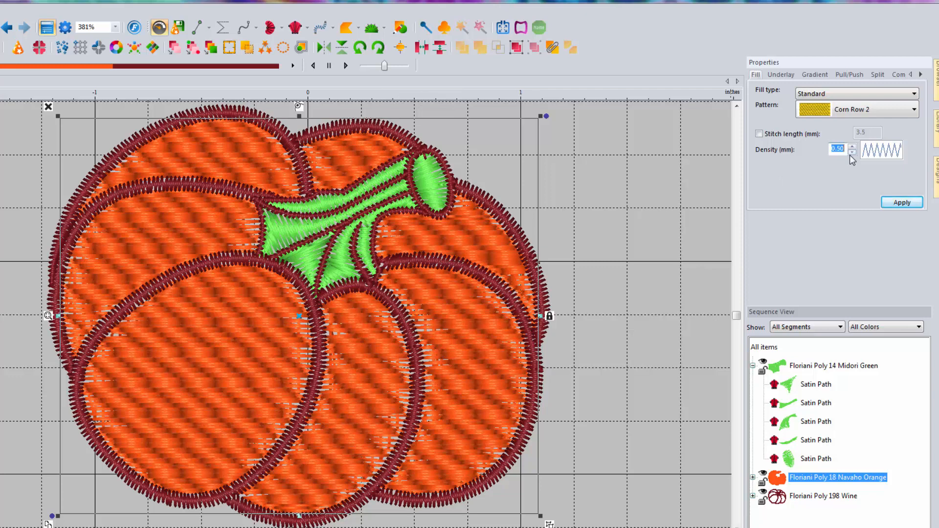
click(901, 203)
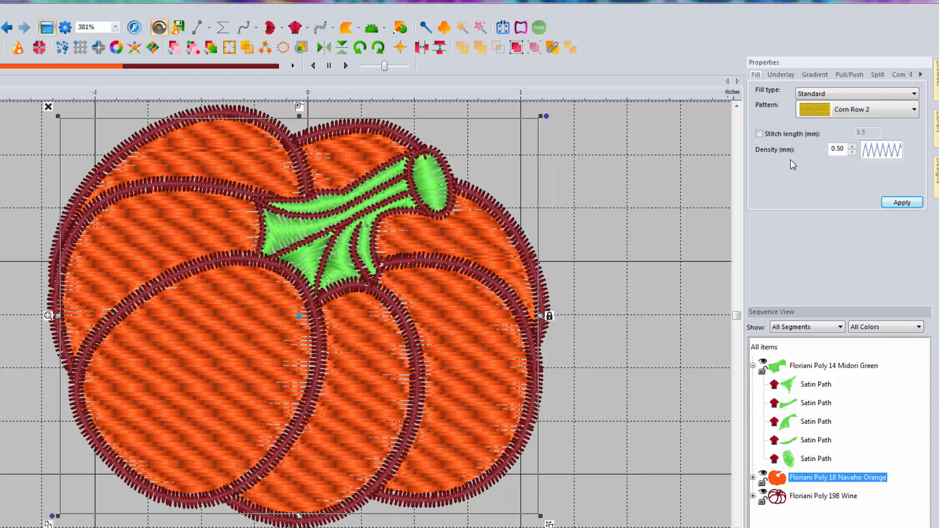
click(759, 133)
double_click(873, 133)
text(5.0)
click(901, 202)
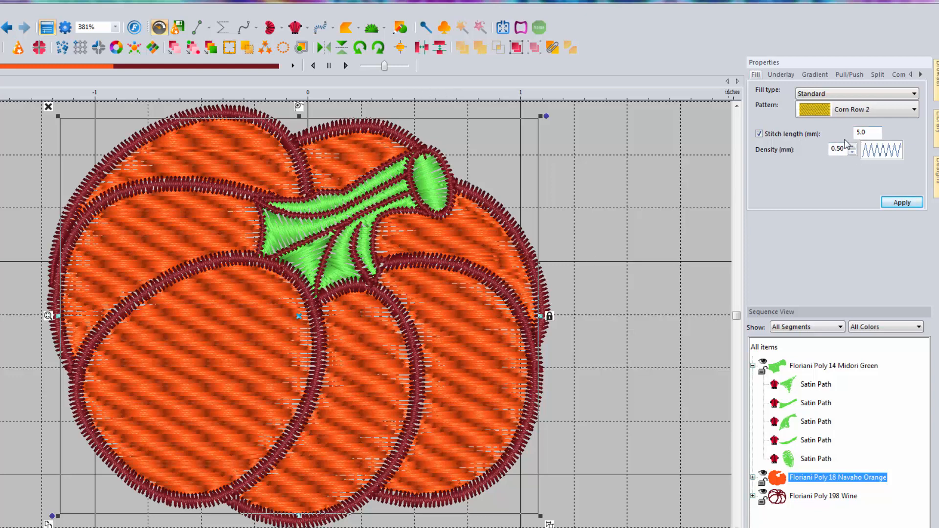
Apply a density of 0.40 mm to the Corn Row 2 fill sections and undo the change.
click(852, 152)
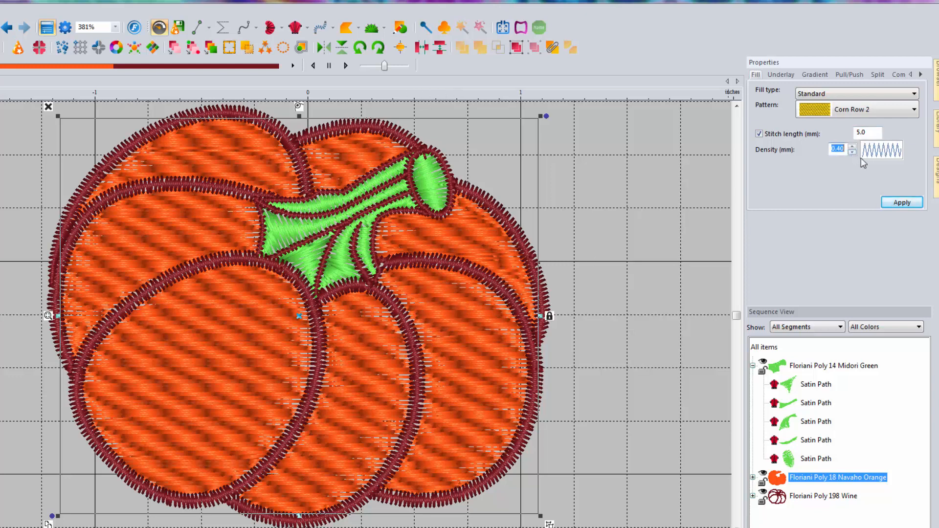
click(902, 202)
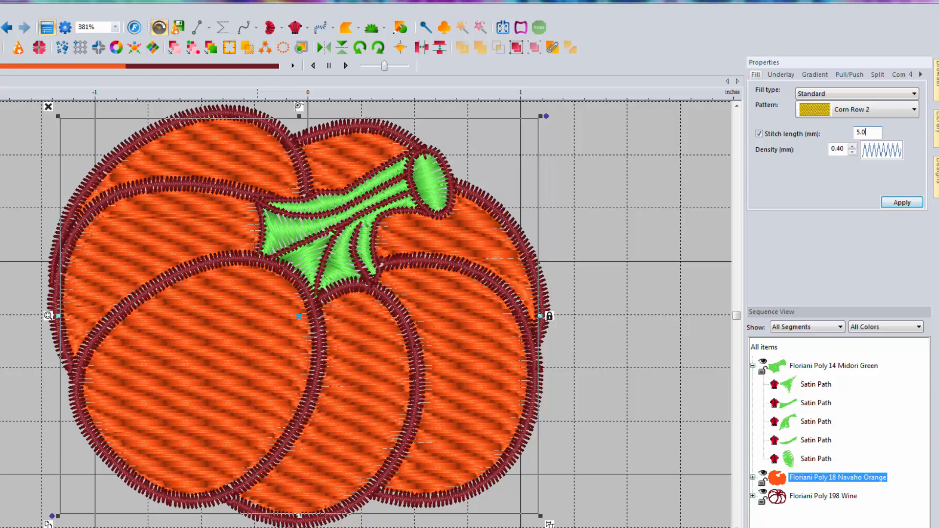
key(ctrl+z)
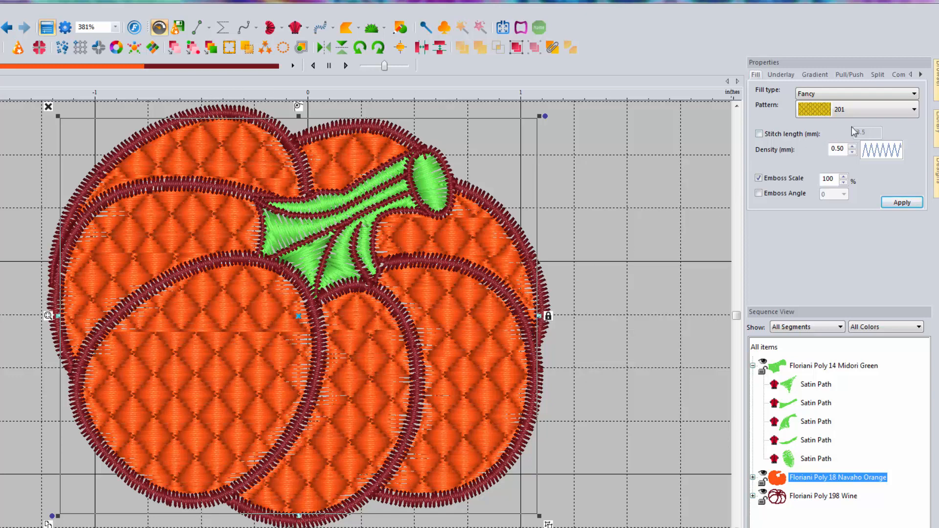
Apply Fancy pattern 425 to the Navaho Orange fill sections.
click(809, 114)
drag(913, 139, 913, 189)
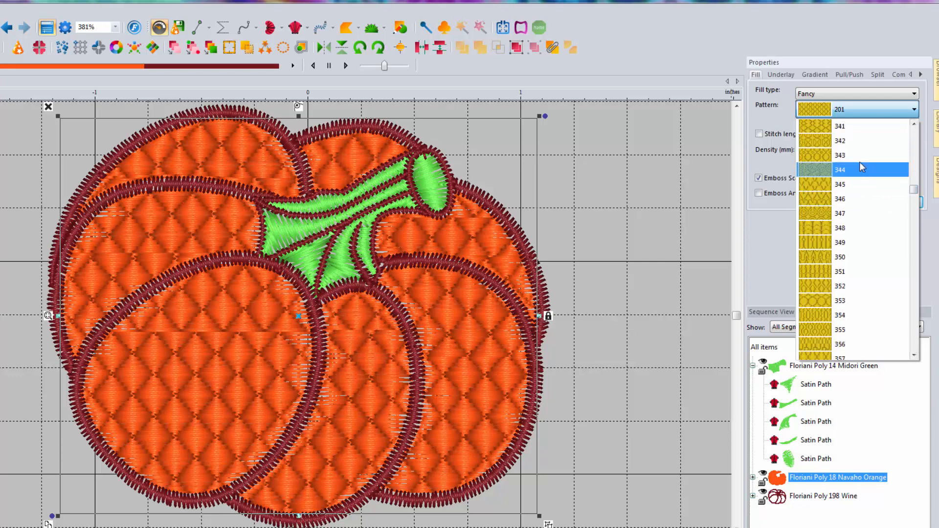
scroll(860, 195, down, 20)
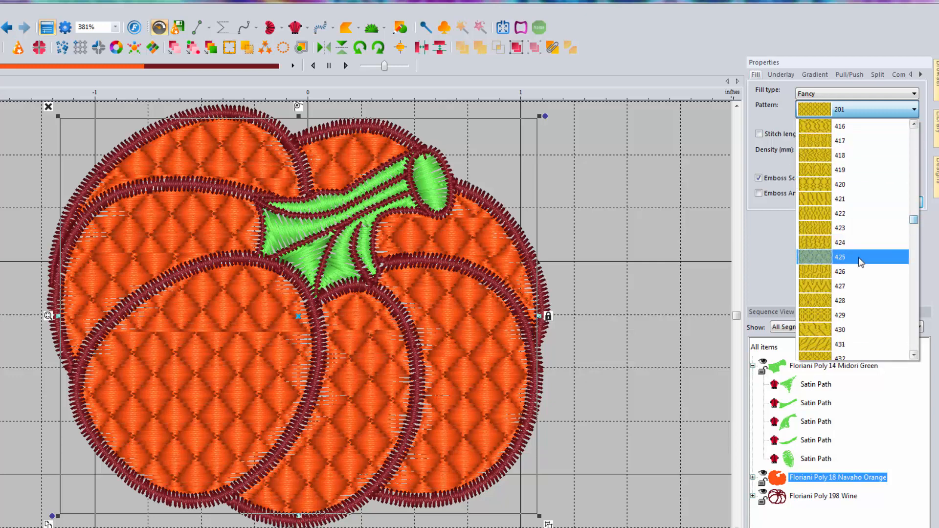
click(860, 257)
click(901, 202)
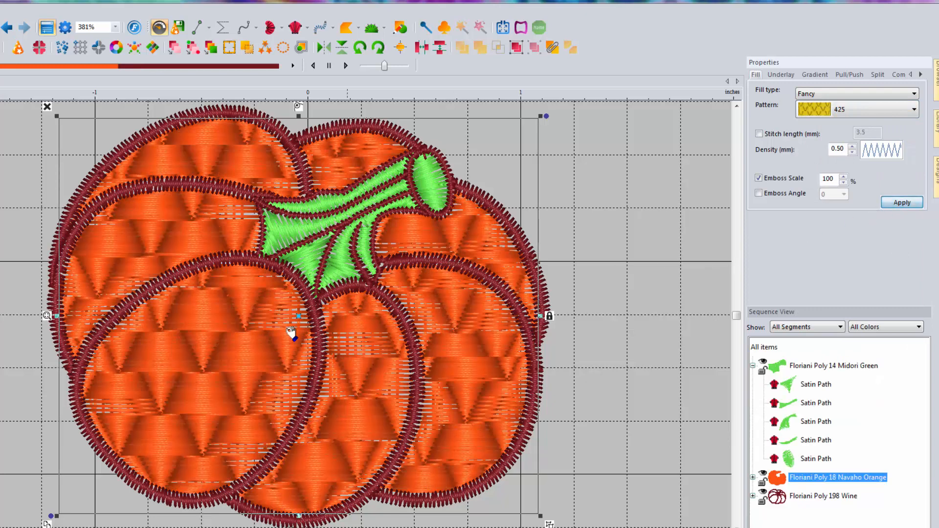
Apply Motif pattern 209 to the Navaho Orange fill sections.
click(894, 109)
click(860, 226)
click(901, 201)
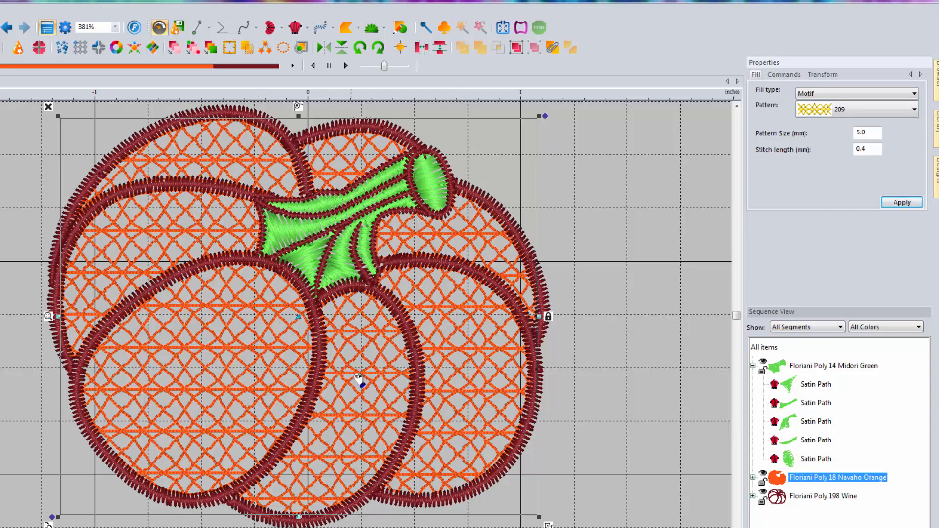
Apply Motif pattern 210 to the Navaho Orange fill sections.
click(907, 111)
click(857, 157)
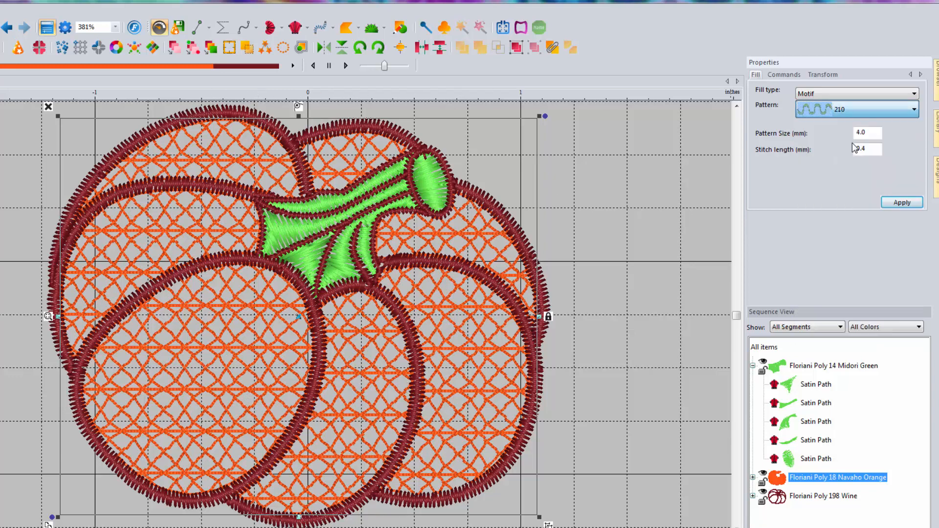
click(893, 205)
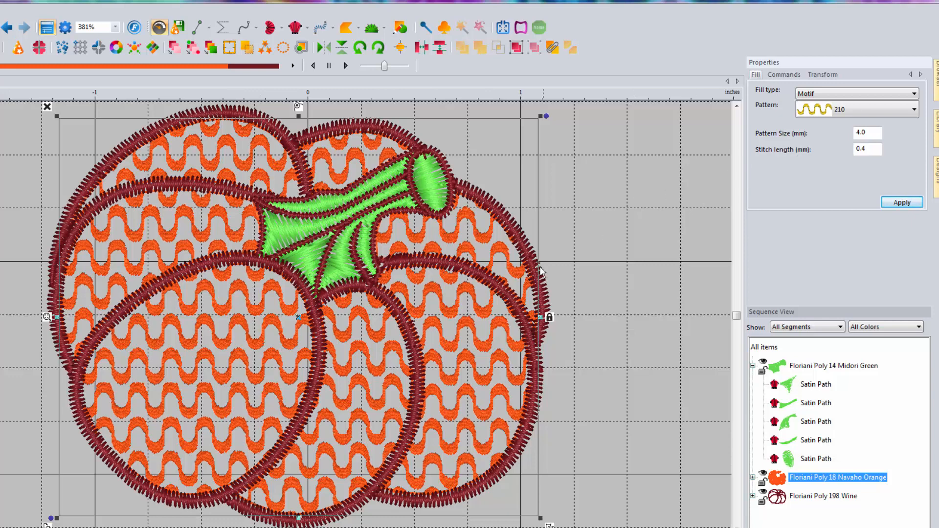
Apply Motif pattern 216 to the Navaho Orange fill sections and change the motif's stitch length.
click(855, 109)
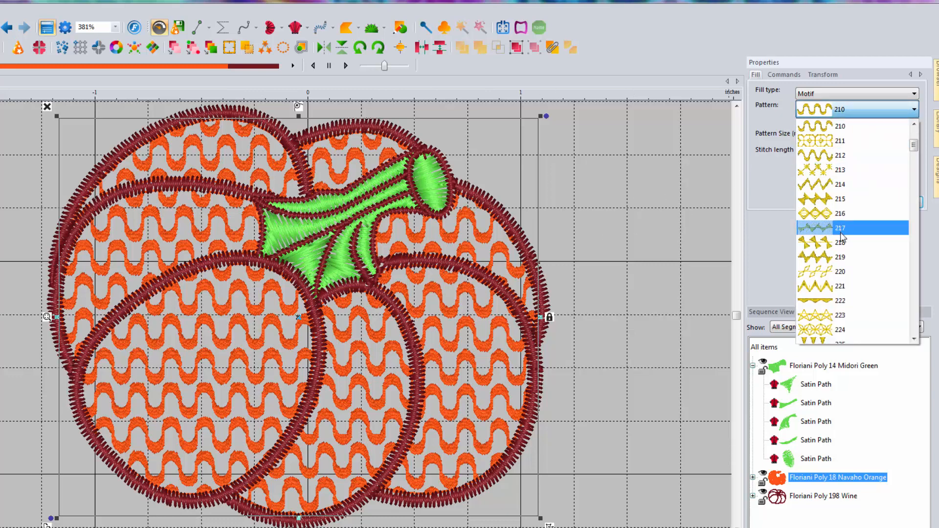
click(844, 214)
click(901, 202)
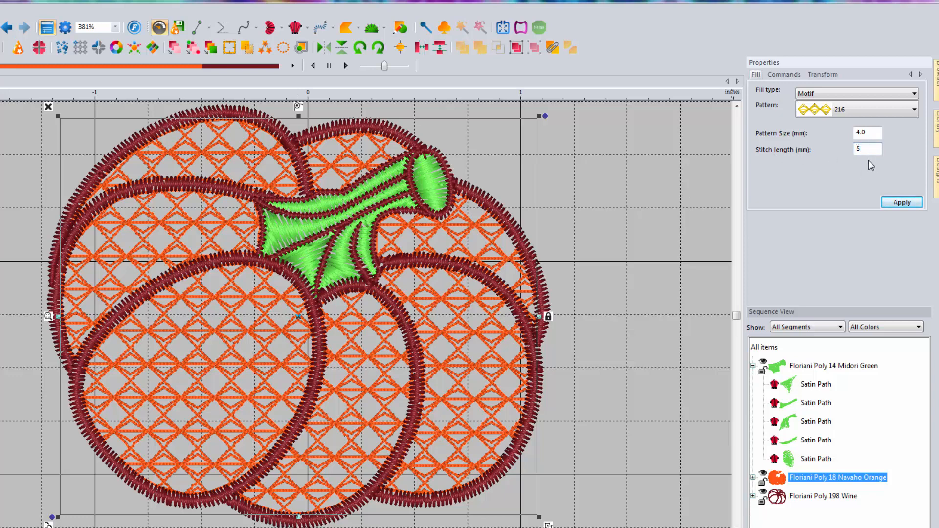
key(BackSpace)
click(898, 202)
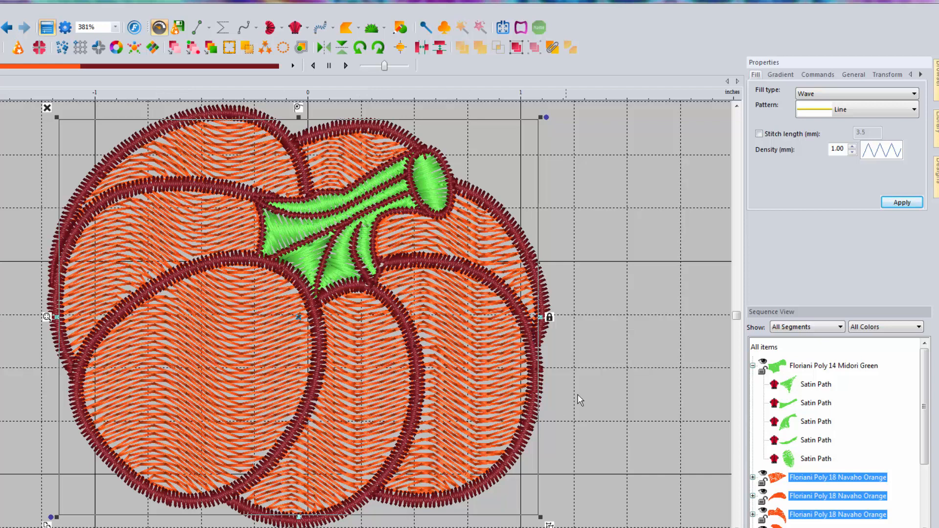
Apply a density of 0.70 mm to the Wave fill with the Line pattern on the Navaho Orange sections.
click(852, 152)
click(851, 152)
click(852, 152)
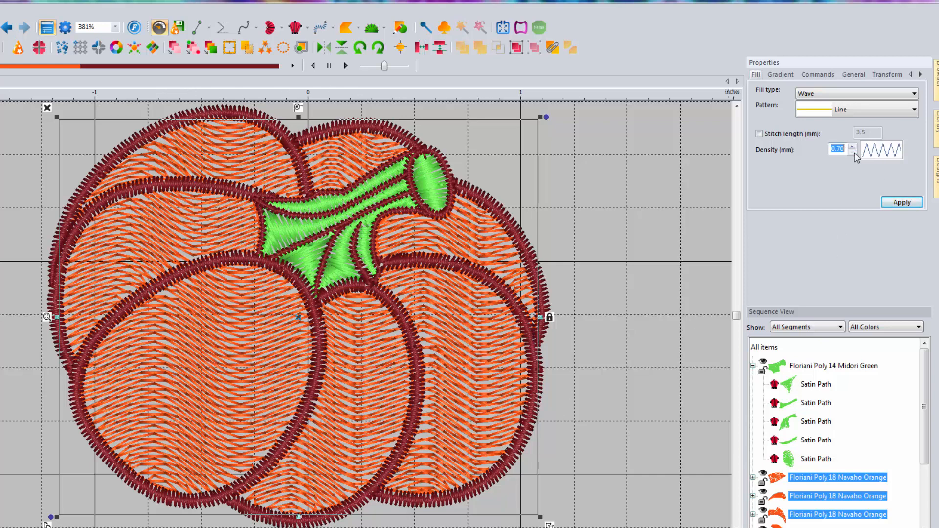
click(901, 201)
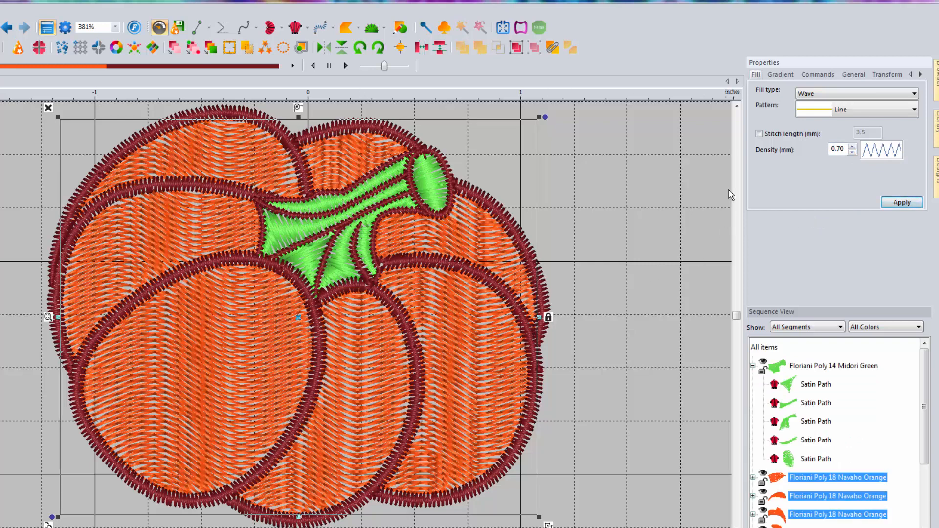
Apply a density of 0.50 mm to the Wave fill sections, and undo the Wave fill.
click(852, 152)
click(851, 152)
click(901, 202)
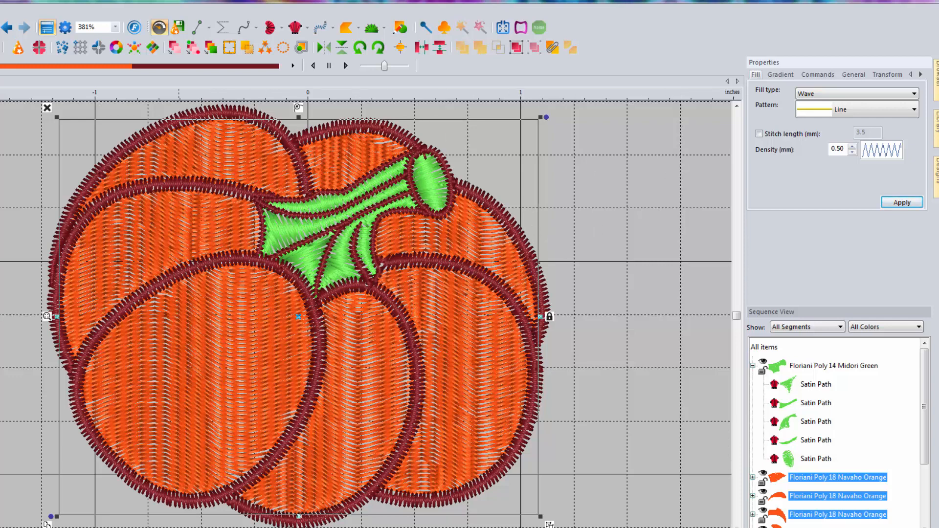
key(ctrl+z)
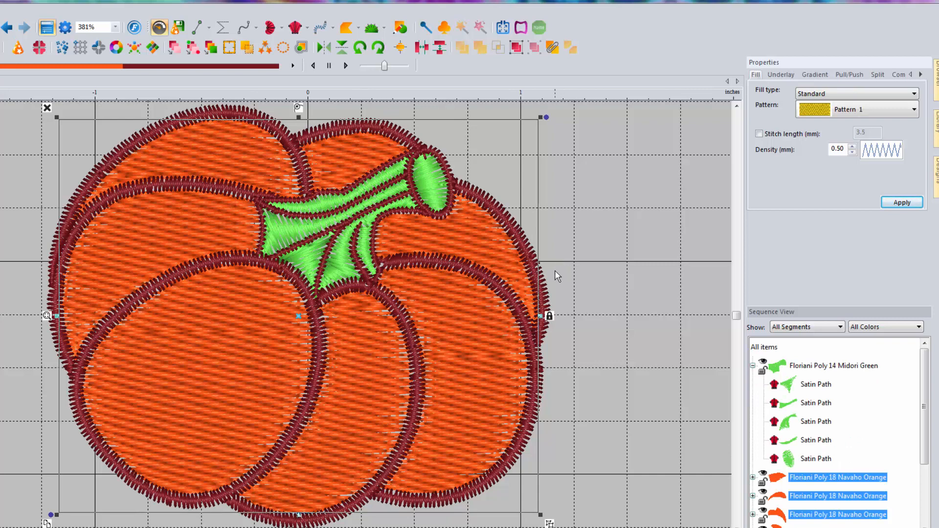
Apply the Random stitch pattern to the selected Standard fill sections in Navaho Orange.
click(897, 112)
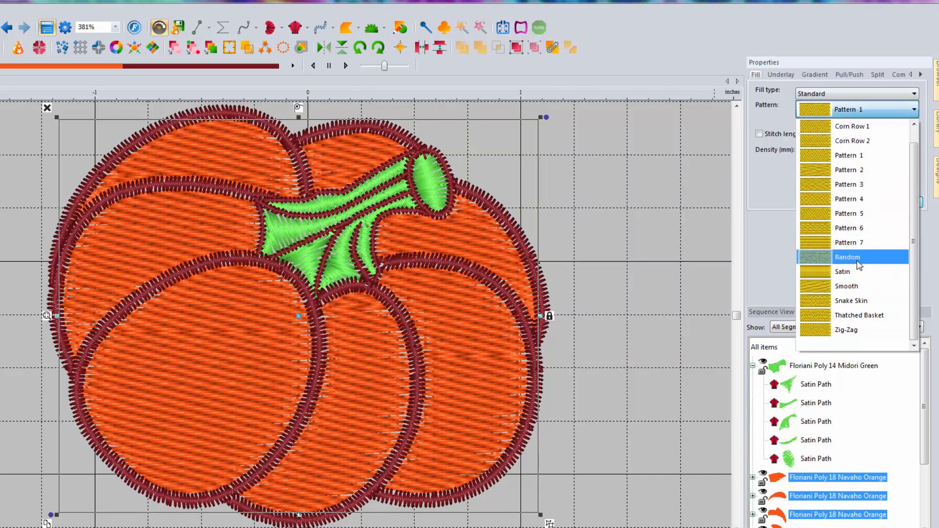
click(860, 256)
click(902, 201)
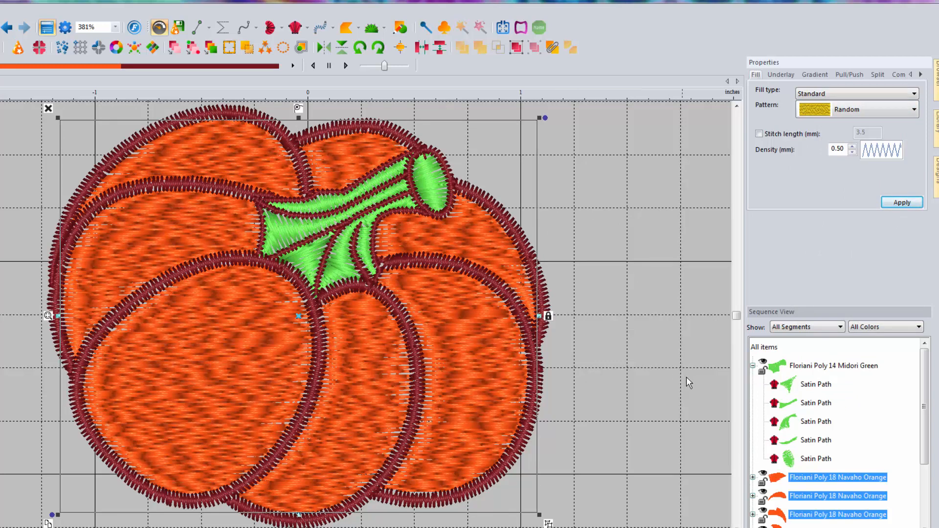
Collapse the Midori Green group and check each Navaho Orange color entry in the sequence against its pumpkin section.
click(753, 366)
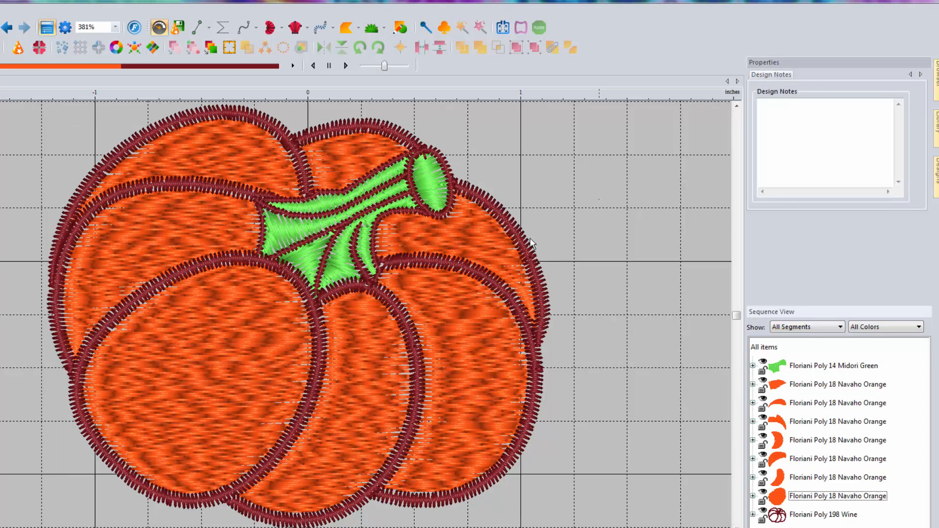
click(495, 314)
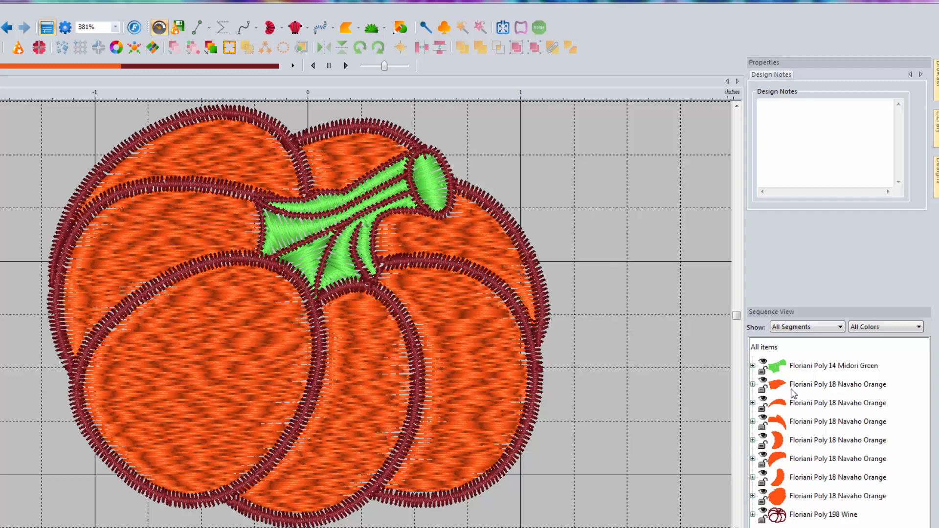
click(808, 388)
click(807, 403)
click(802, 422)
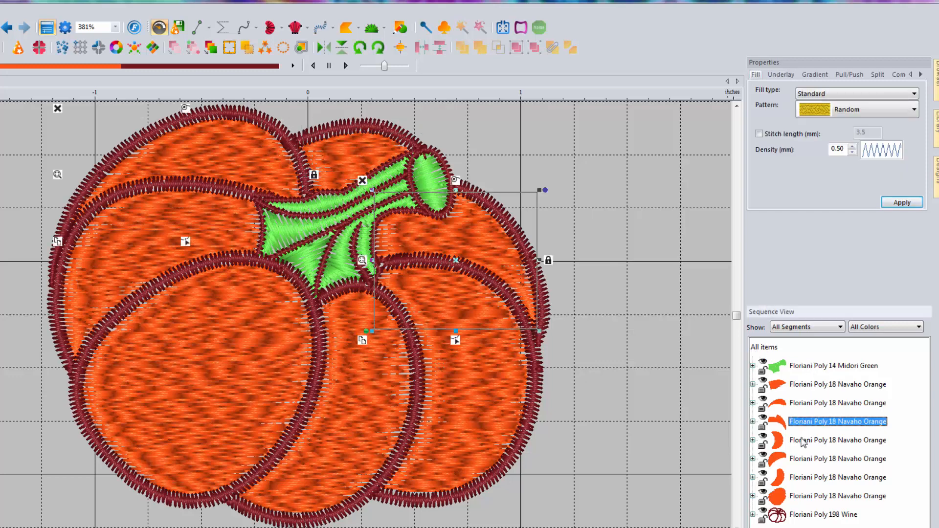
click(803, 440)
click(802, 458)
click(797, 477)
click(794, 498)
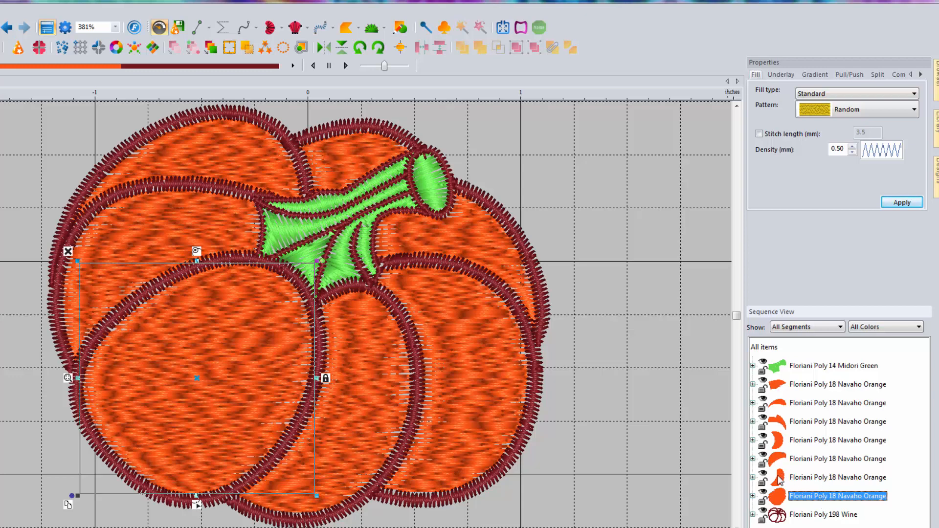
Run Color Sort on all items in the design to combine the repeated thread colors.
click(763, 348)
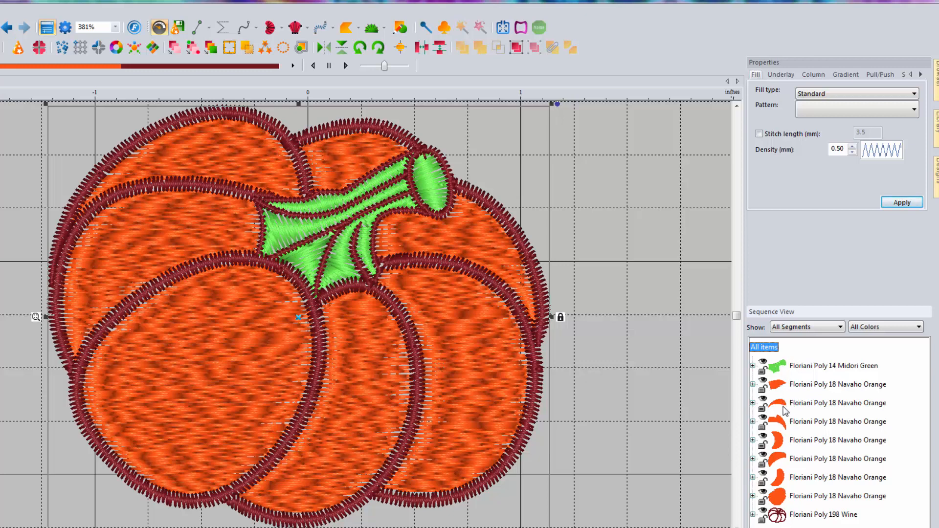
click(211, 47)
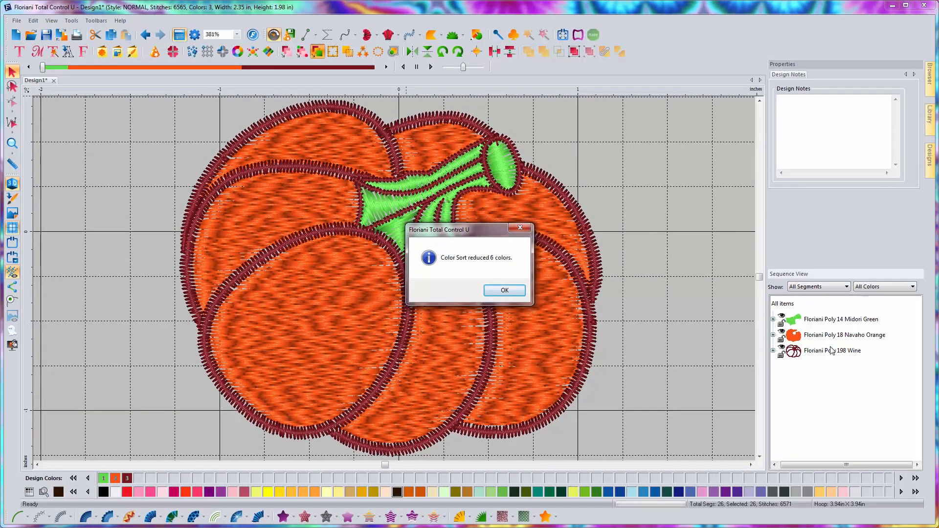
click(503, 290)
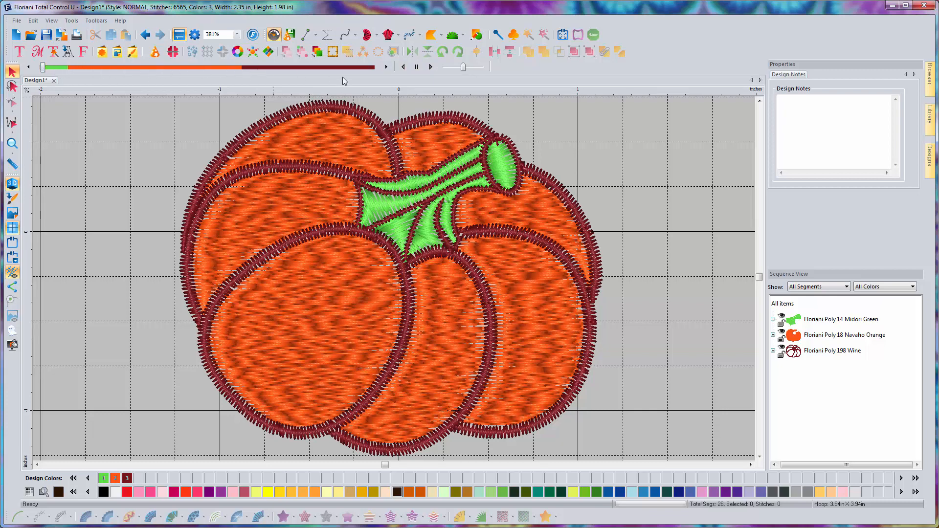
Simulate the stitch-out through the stem and orange fills into the Wine outlines to examine the sewing order.
click(430, 67)
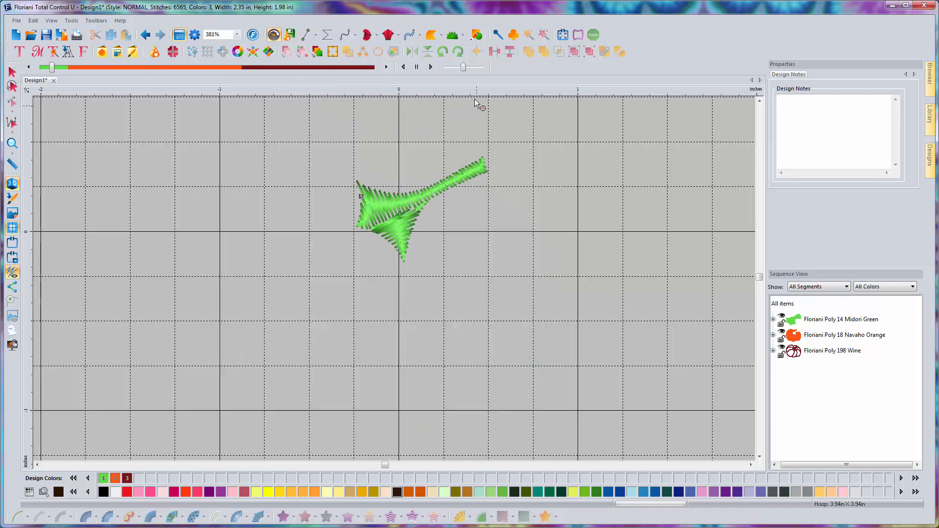
mouse_move(463, 68)
mouse_down()
mouse_move(451, 69)
mouse_move(480, 69)
mouse_move(468, 69)
mouse_up()
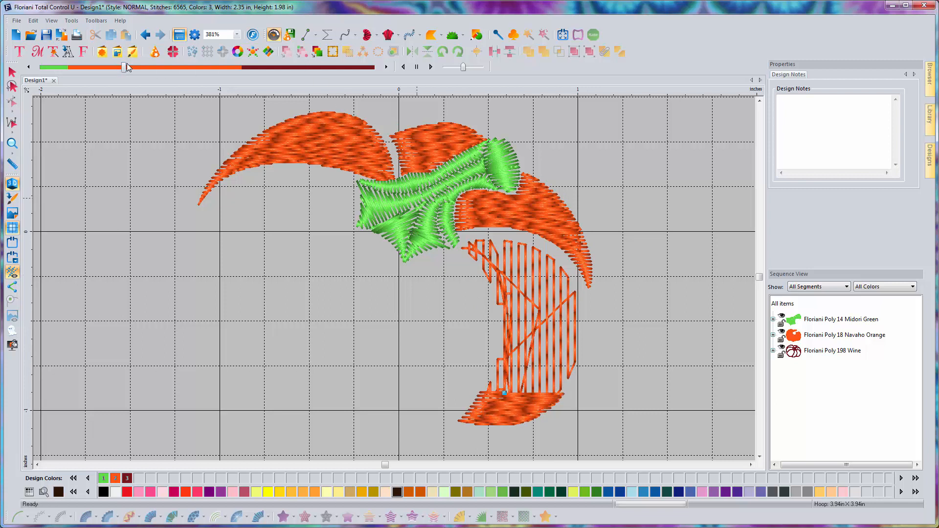
drag(125, 68, 246, 75)
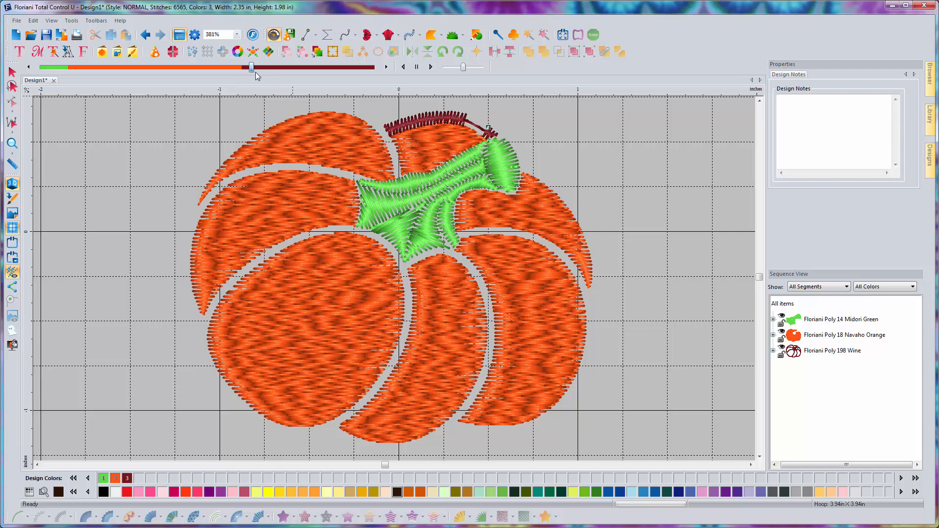
mouse_move(256, 72)
mouse_down()
mouse_move(247, 72)
mouse_move(269, 74)
mouse_up()
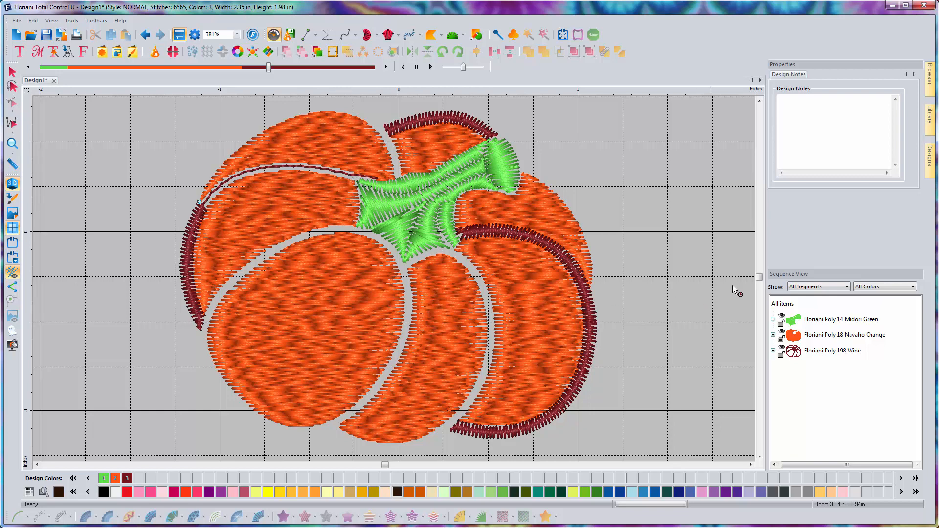
Optimize the stitching path of the entire design and preview the start of the stem's stitch-out.
click(802, 306)
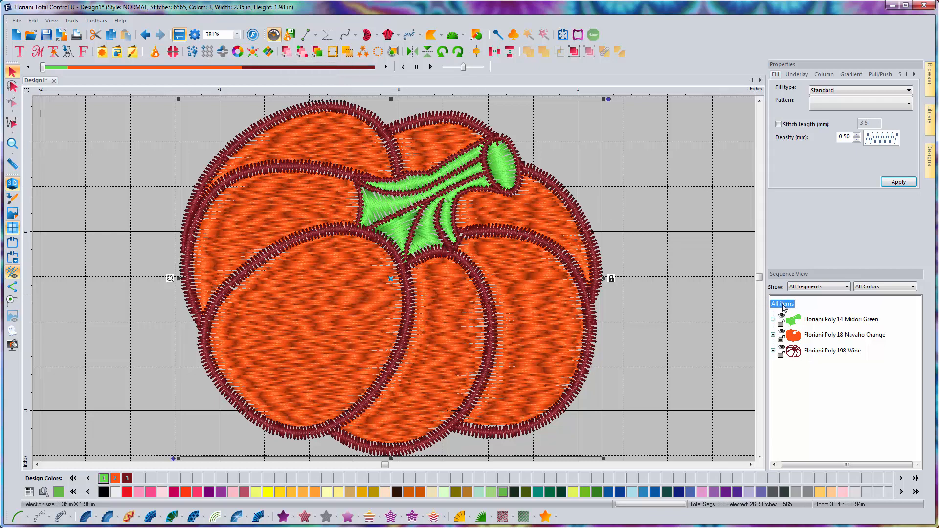
click(283, 55)
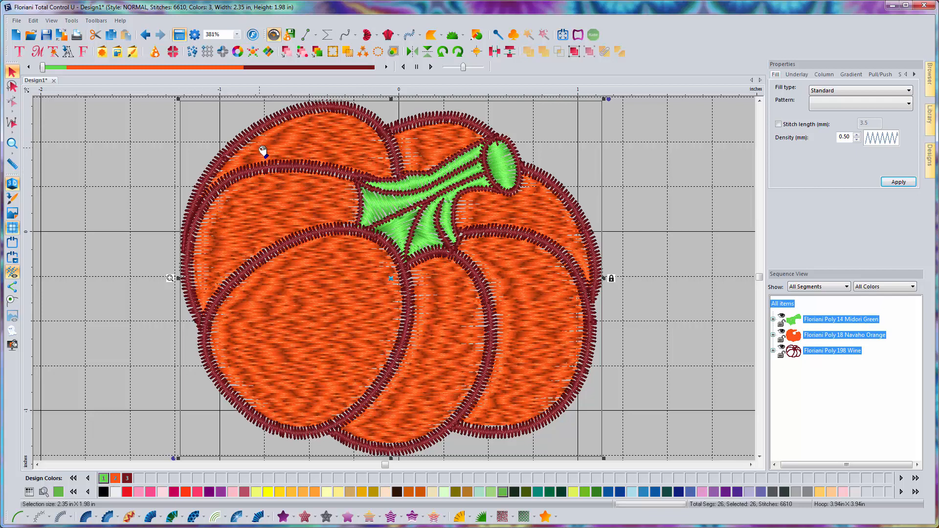
drag(43, 70, 55, 71)
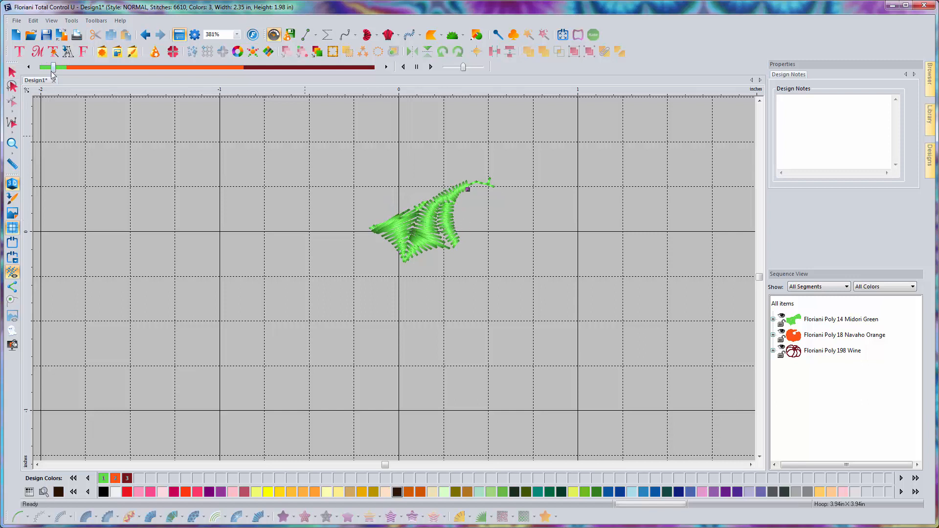
Simulate the stitch-out through to the finished pumpkin and expand the Midori Green group in the sequence.
drag(54, 68, 400, 119)
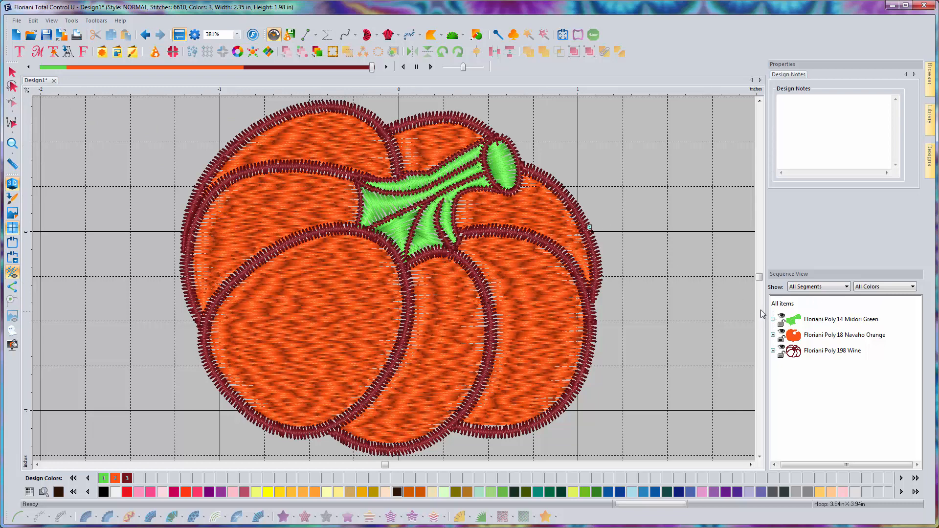
click(808, 320)
click(773, 319)
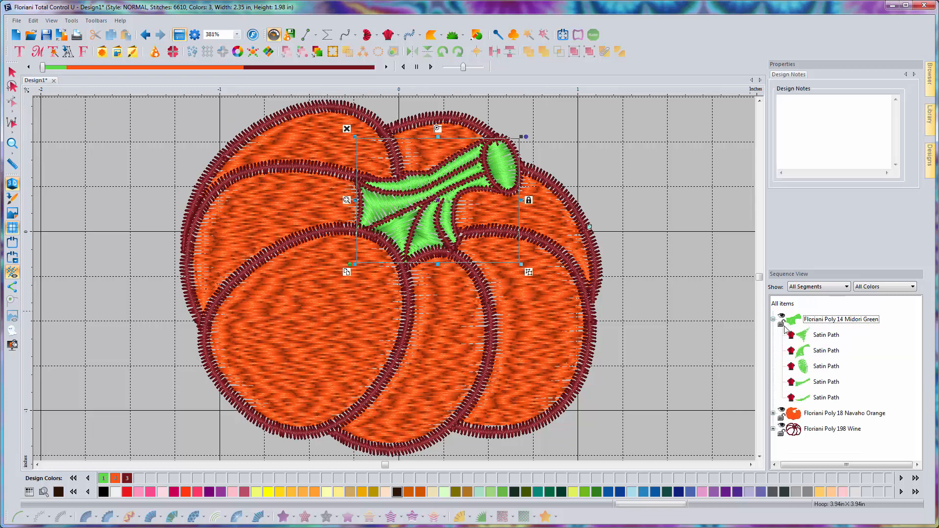
Adjust the entry and exit points of the first two Satin Paths in the Midori Green stem group.
click(826, 334)
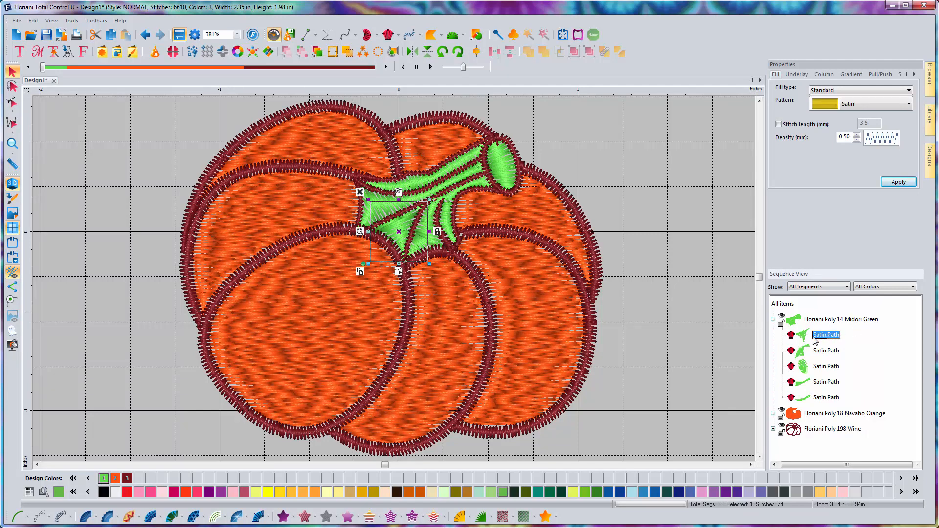
click(400, 272)
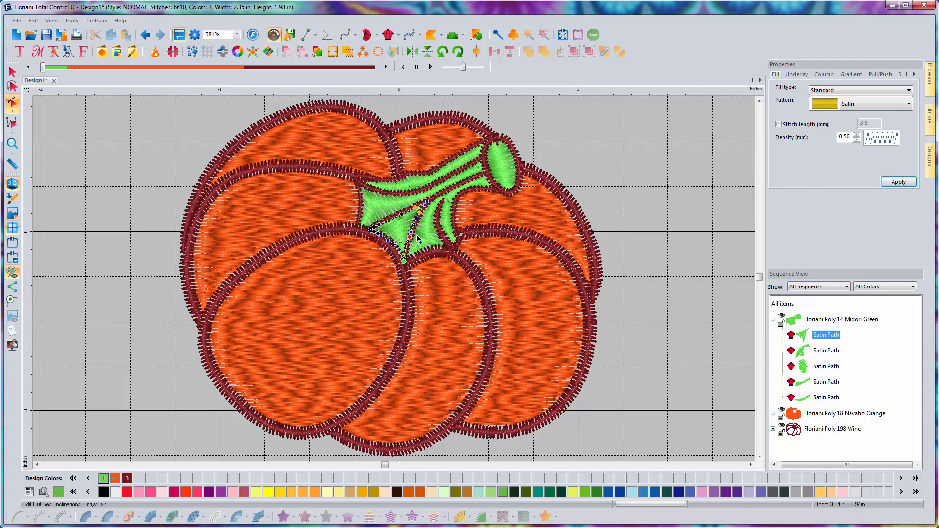
click(819, 351)
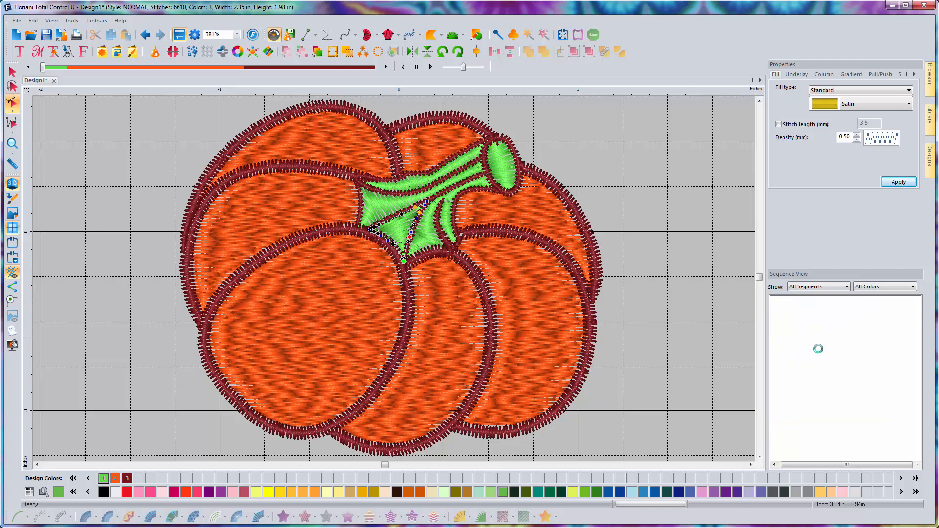
click(451, 272)
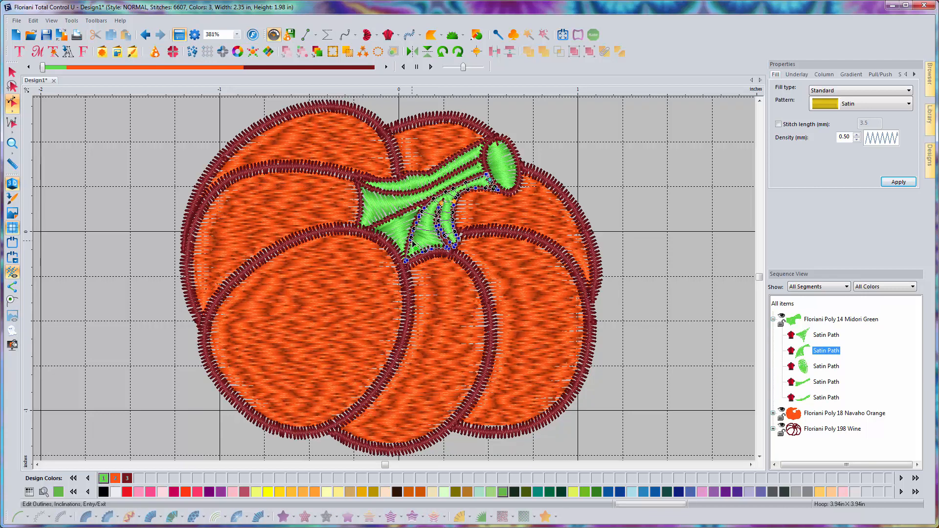
click(19, 72)
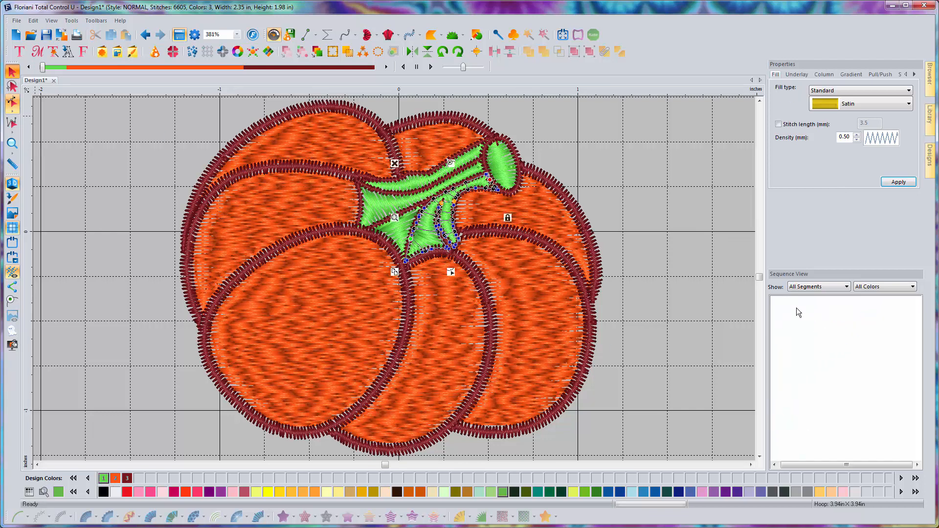
Select all items in the design, optimize their entry and exit points, and check the start of the stitch-out simulation.
click(782, 304)
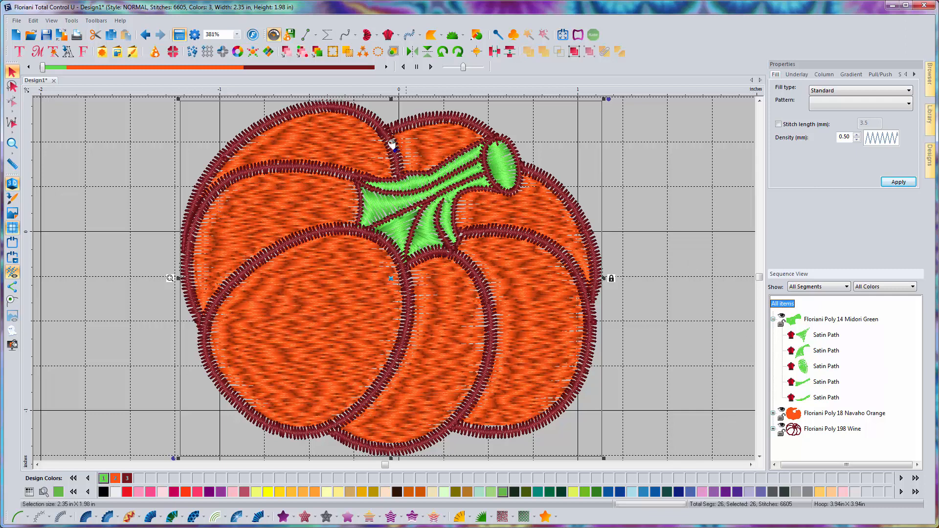
click(302, 52)
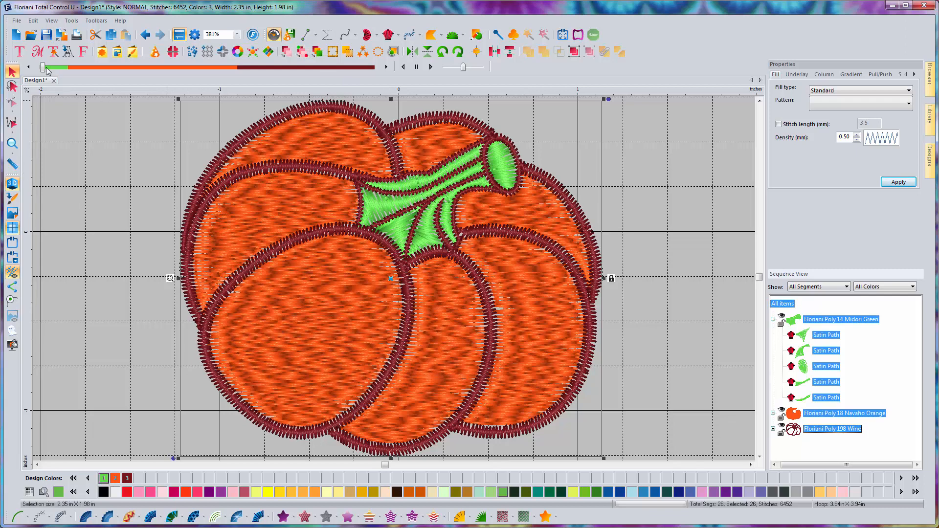
drag(44, 68, 42, 69)
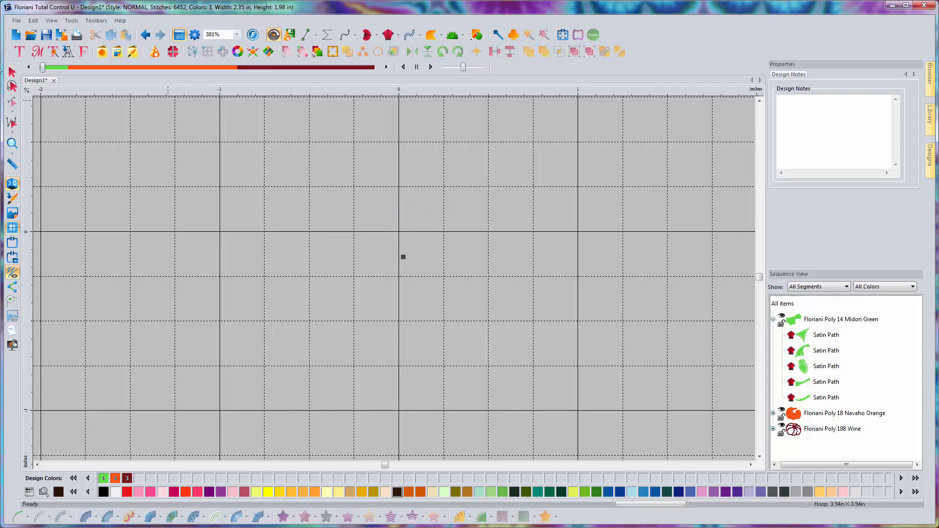
click(8, 72)
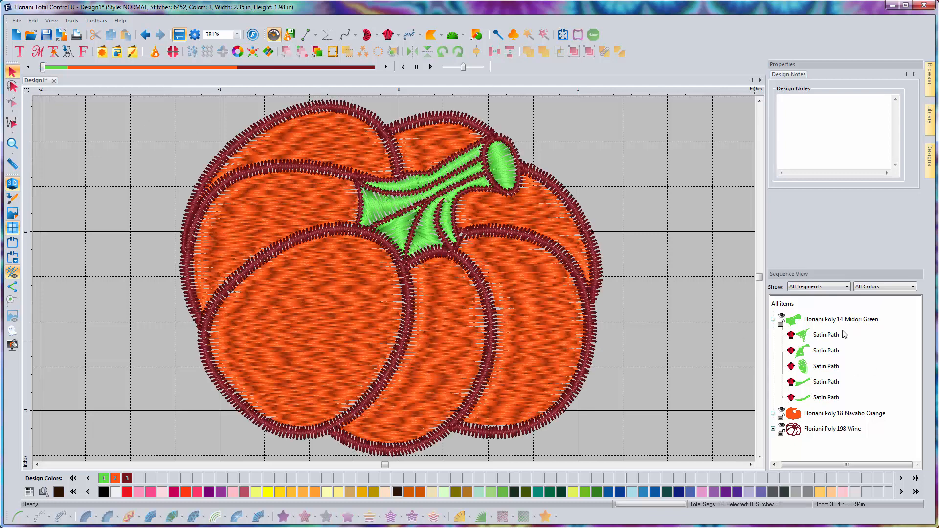
Examine the outline, inclination and entry/exit points of the first three Midori Green Satin Paths, one after another.
click(826, 335)
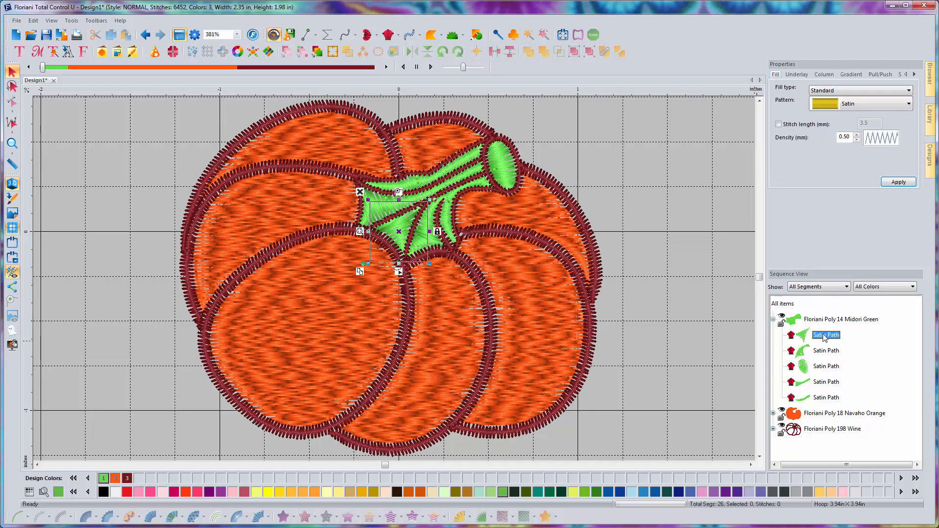
click(400, 272)
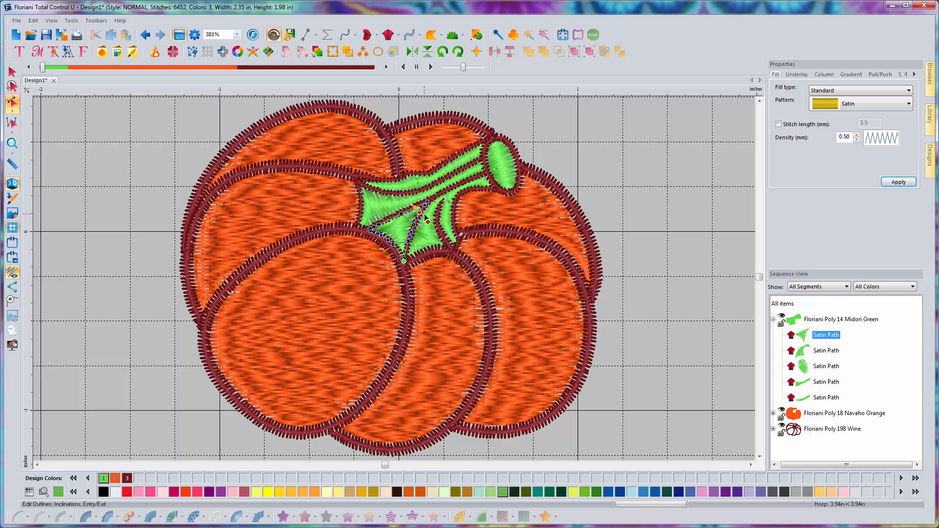
click(826, 350)
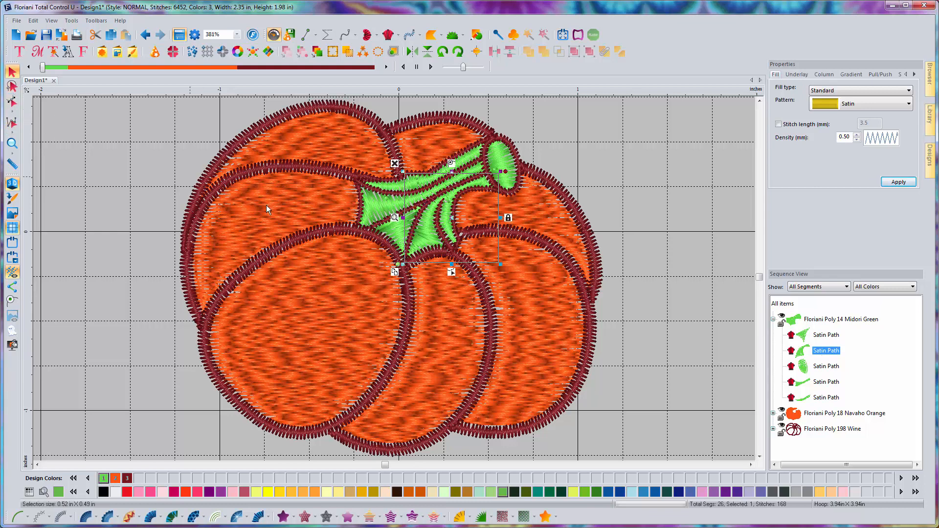
click(450, 274)
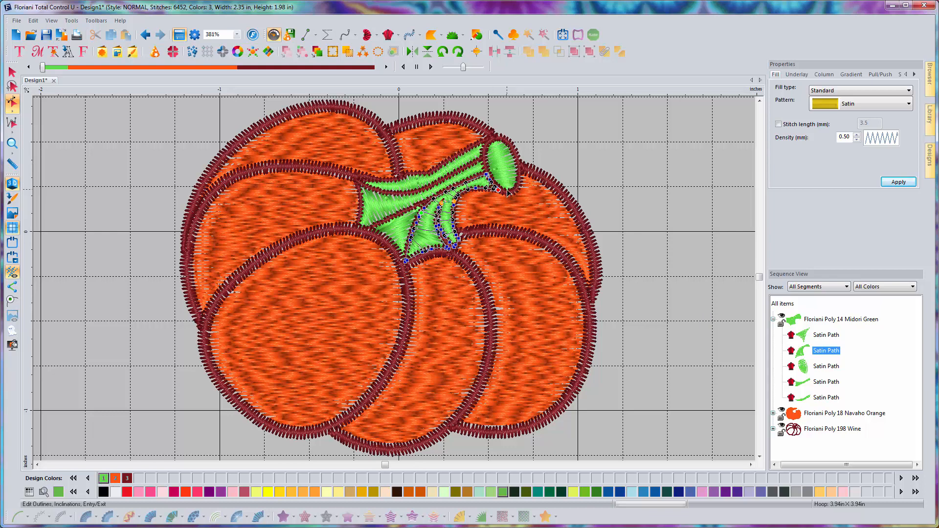
click(814, 367)
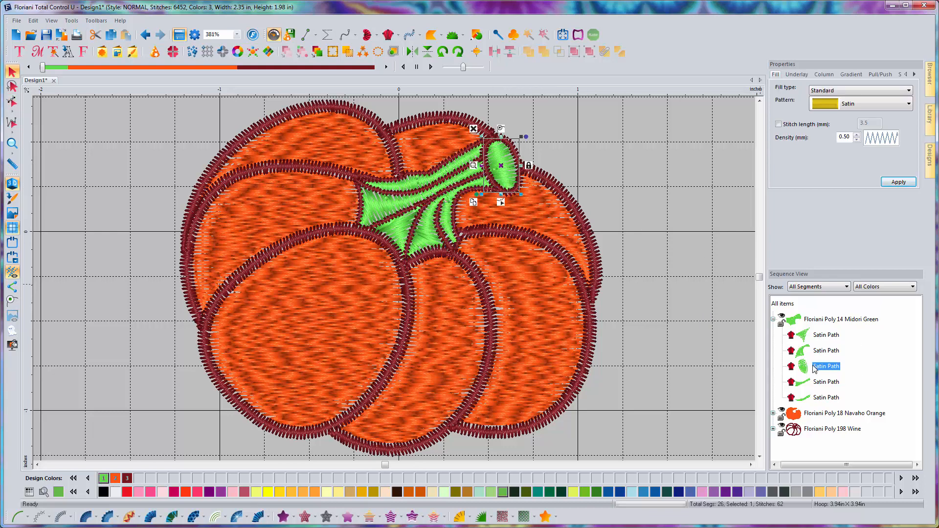
click(500, 202)
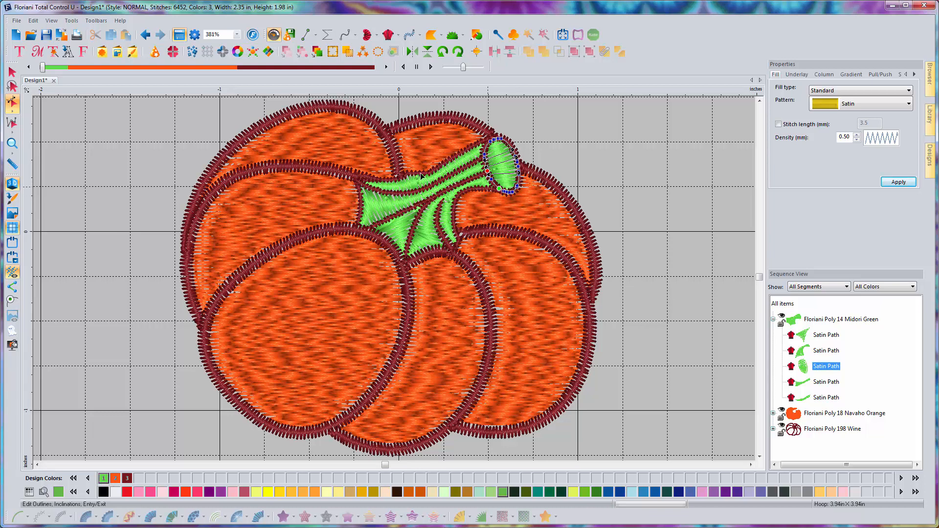
click(12, 71)
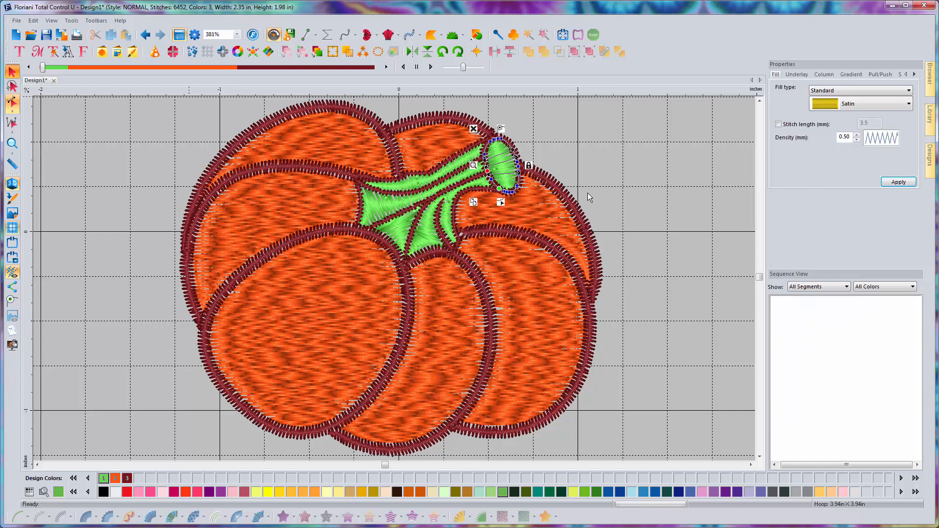
click(653, 163)
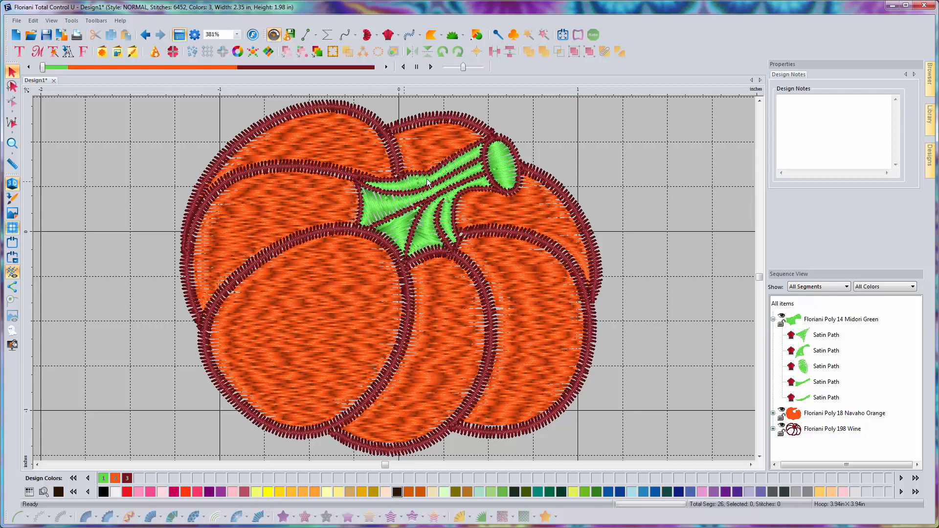
Set up Save2Sew for the Towel - I Digitized fabric, applying new density, underlay, pull compensation and all other style settings.
click(17, 20)
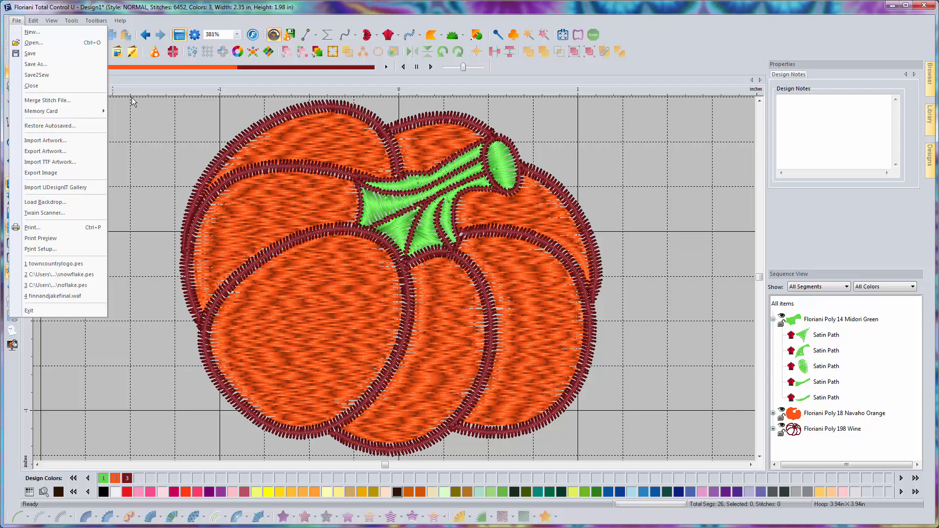
click(44, 76)
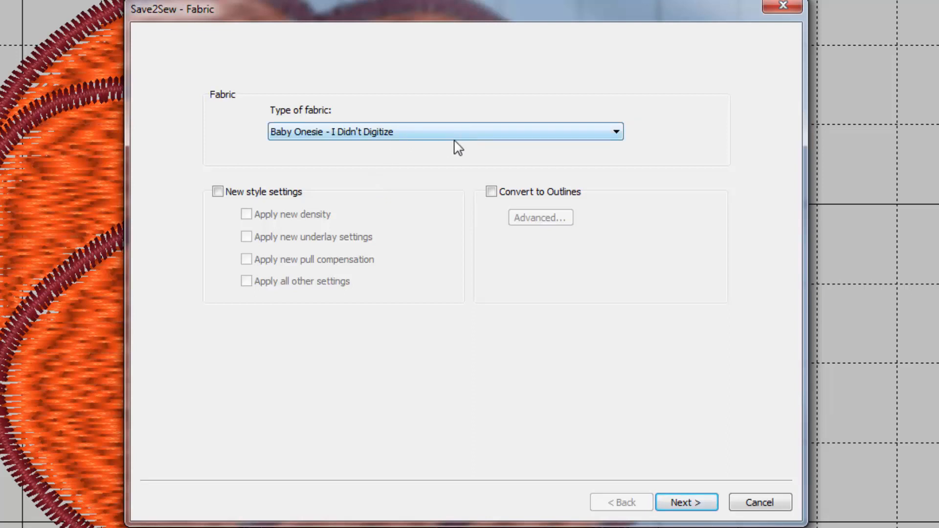
click(389, 141)
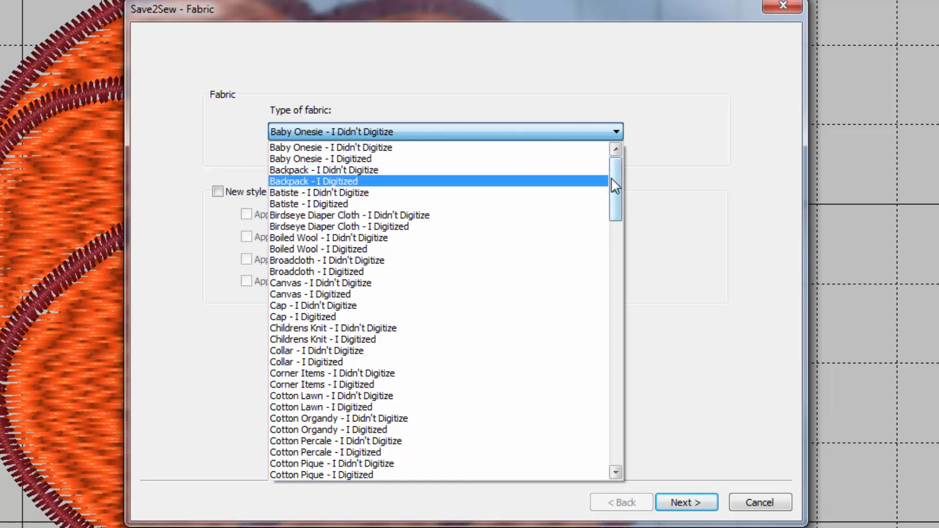
drag(614, 180, 613, 406)
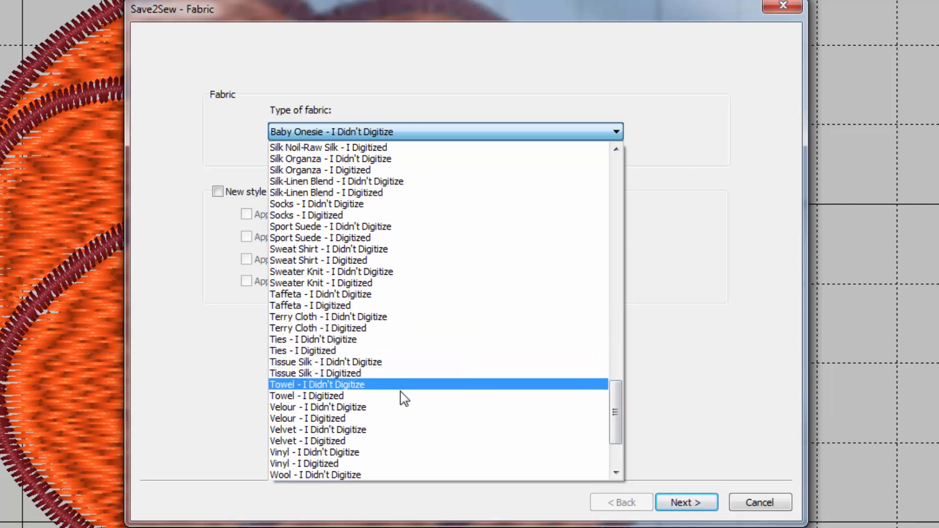
click(297, 396)
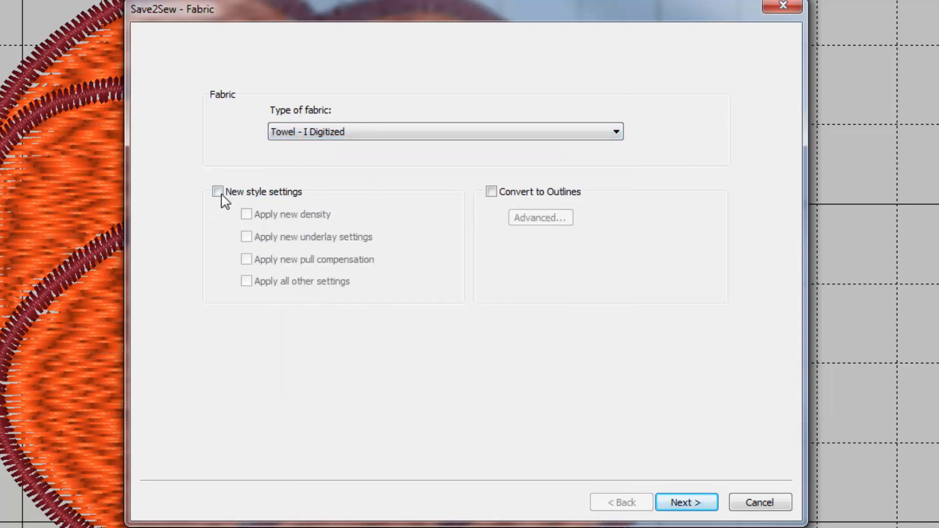
click(218, 191)
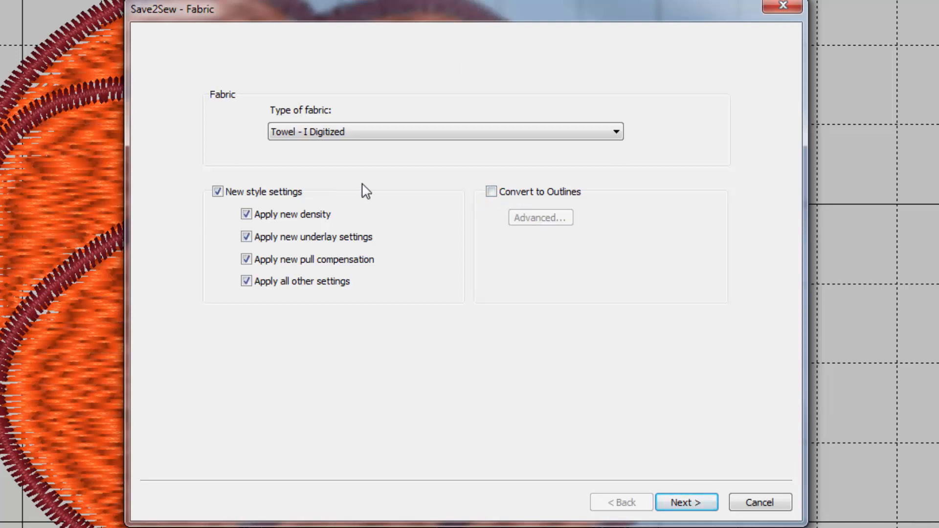
click(688, 501)
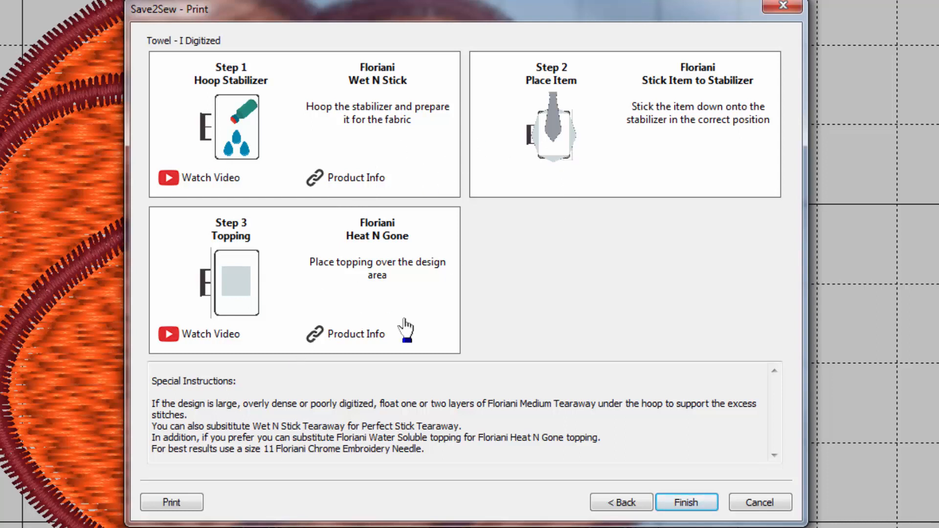
Watch the start of the Wet N Stick video for the Hoop Stabilizer step in the browser and close all its tabs.
click(188, 179)
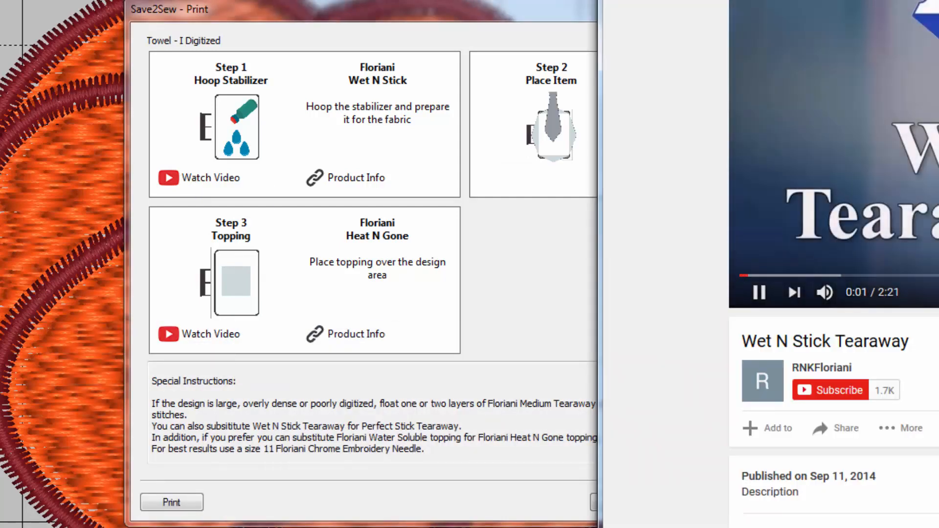
drag(831, 0, 274, 0)
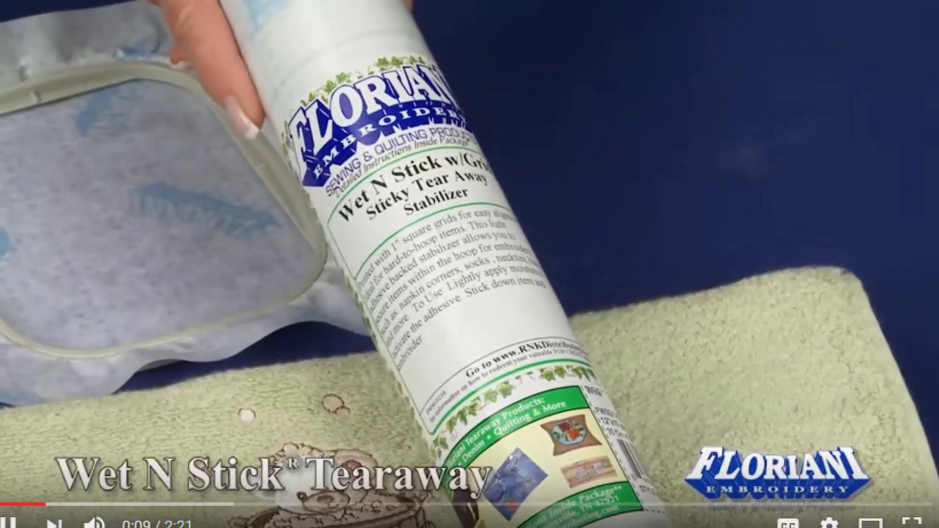
click(872, 2)
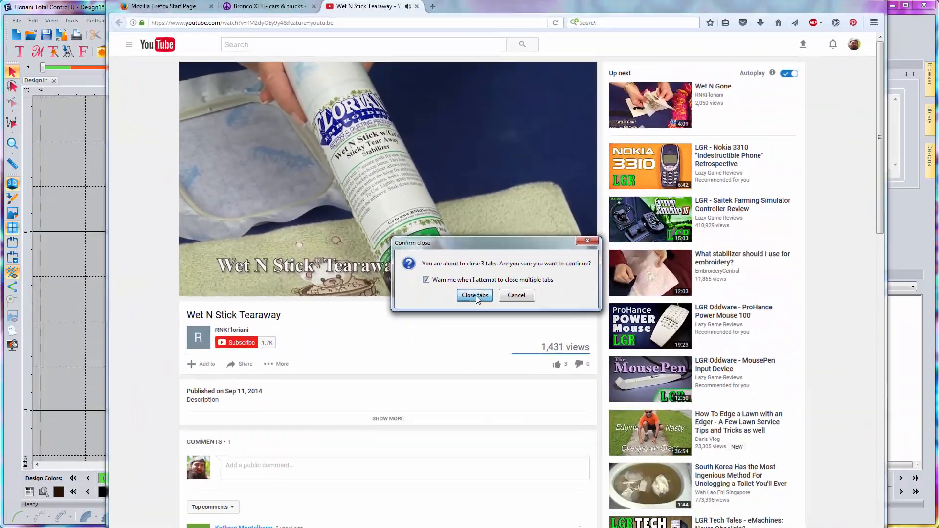
click(474, 295)
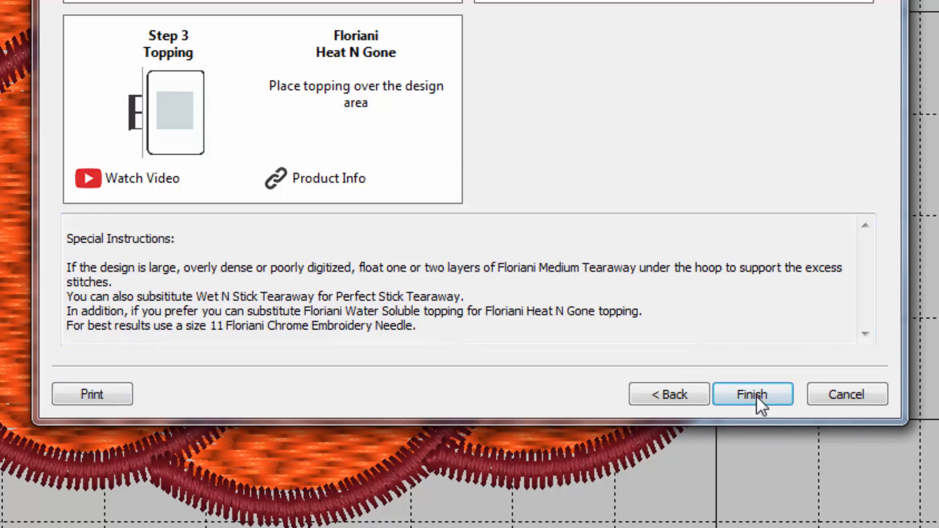
Finish Save2Sew to apply the towel settings to the design and cancel saving the stitch file.
click(755, 395)
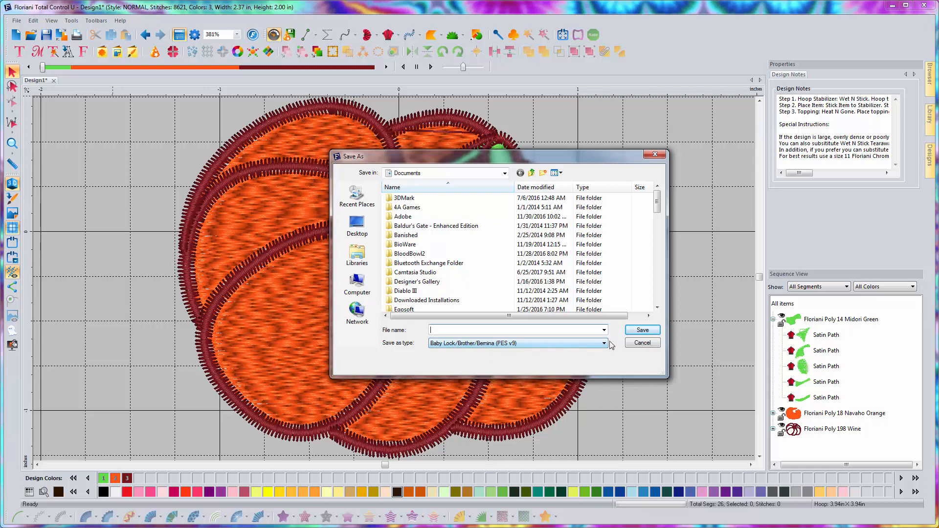
click(649, 346)
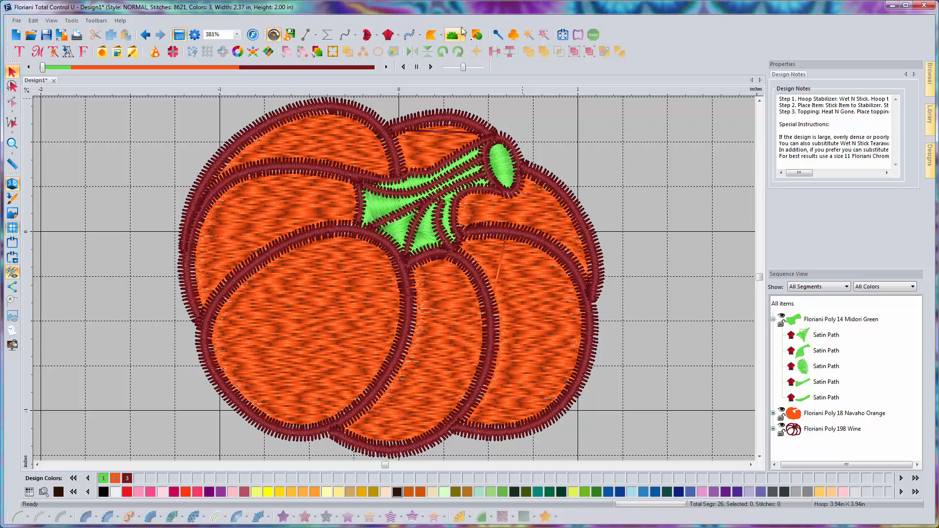
Browse the Easy Art folder of custom shapes and close it without inserting anything.
click(475, 35)
click(511, 62)
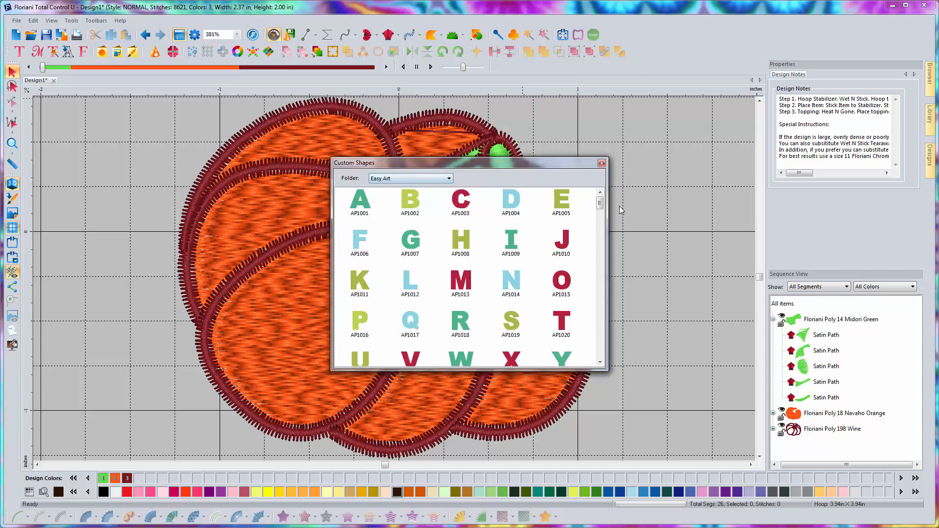
drag(599, 205, 595, 341)
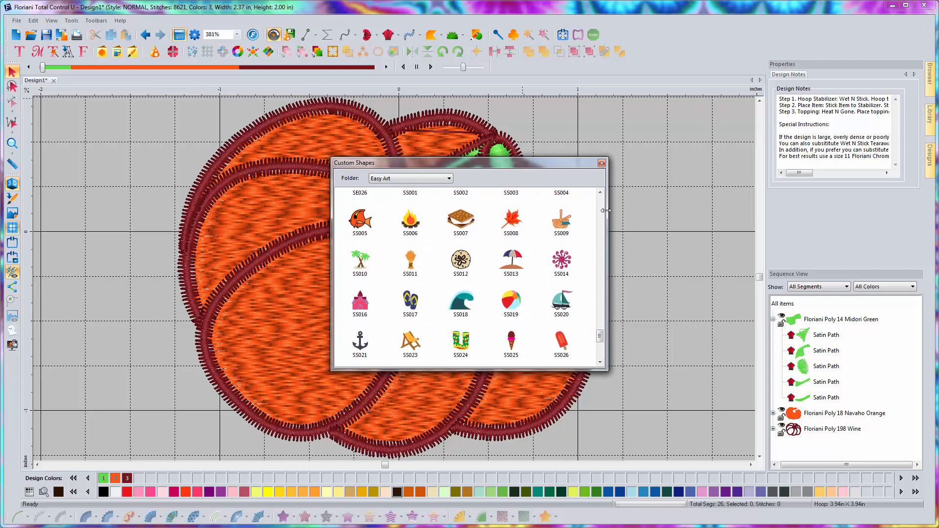
click(601, 163)
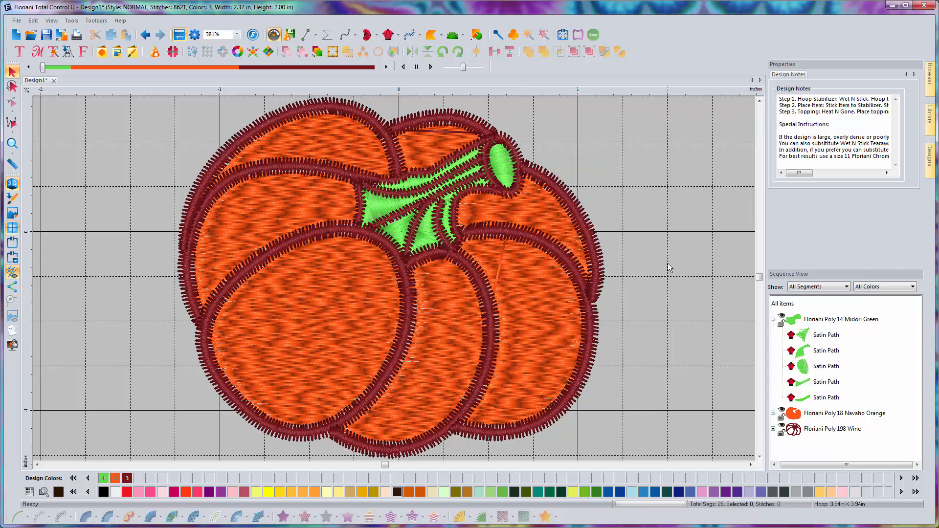